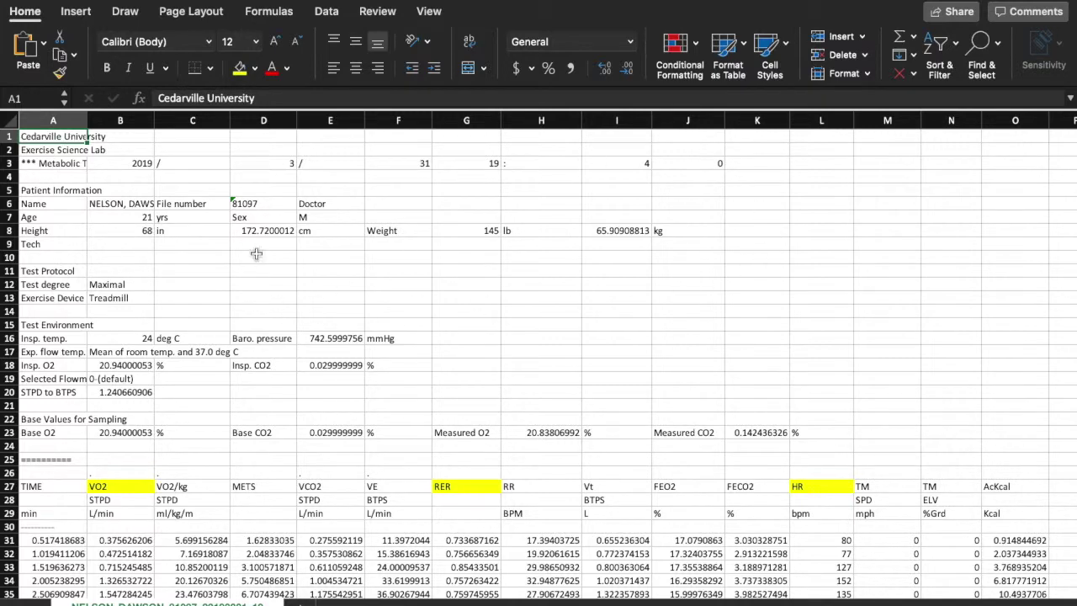
- Scroll down past the Max VO2 row and back up through the treadmill readings
scroll(292, 240, down, 8)
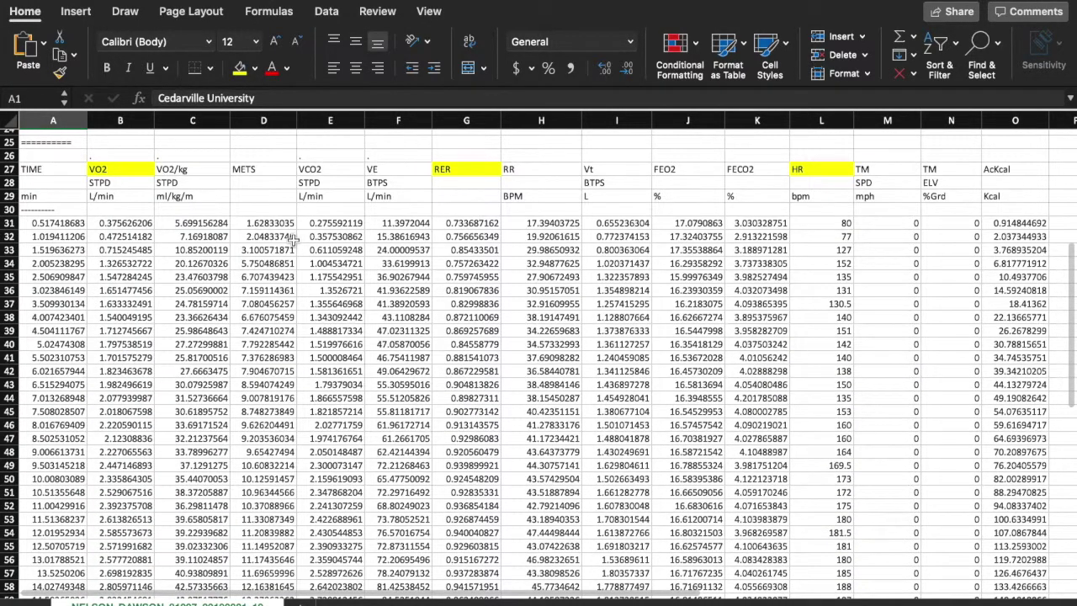
scroll(292, 241, down, 1)
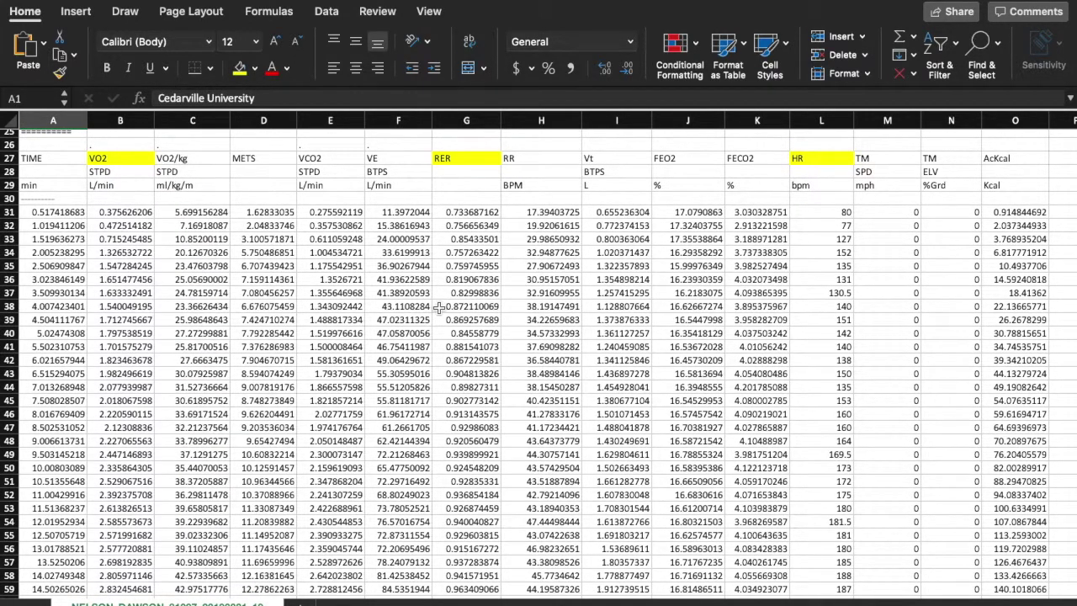
scroll(436, 308, down, 7)
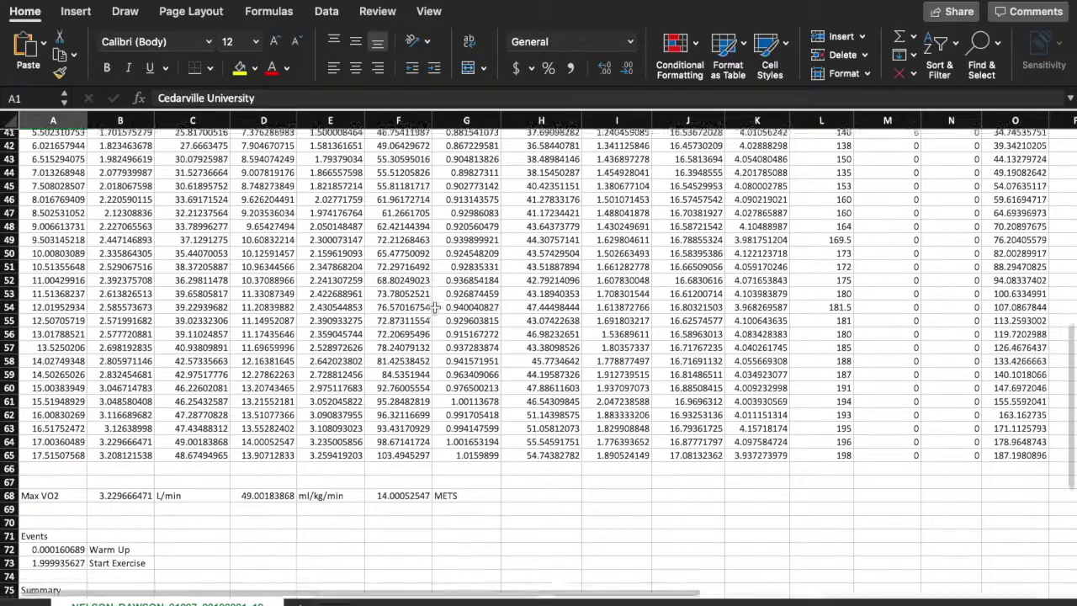
scroll(435, 307, up, 10)
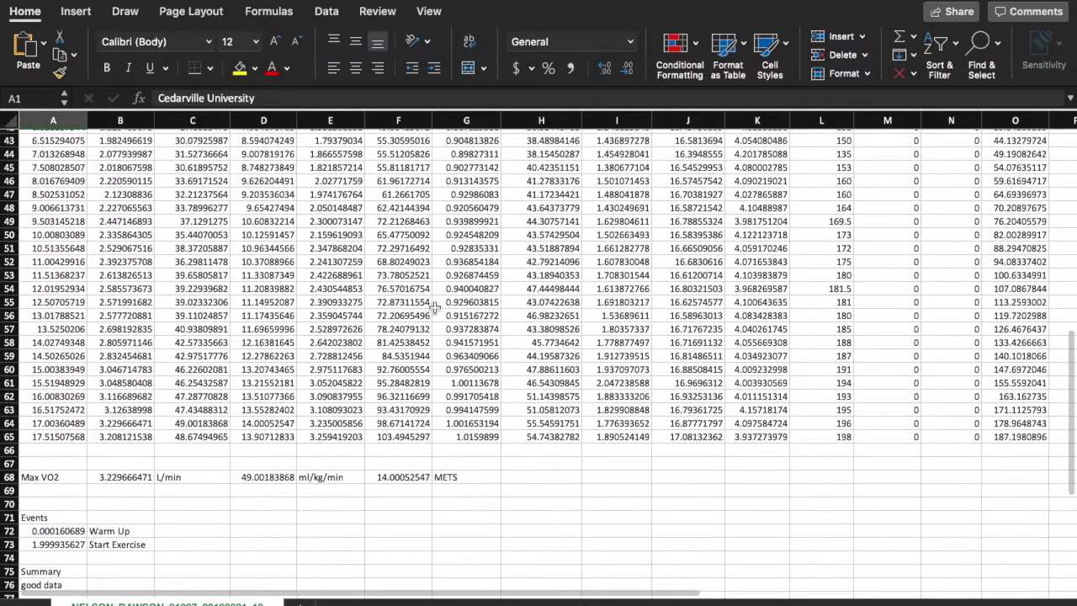
scroll(435, 308, up, 5)
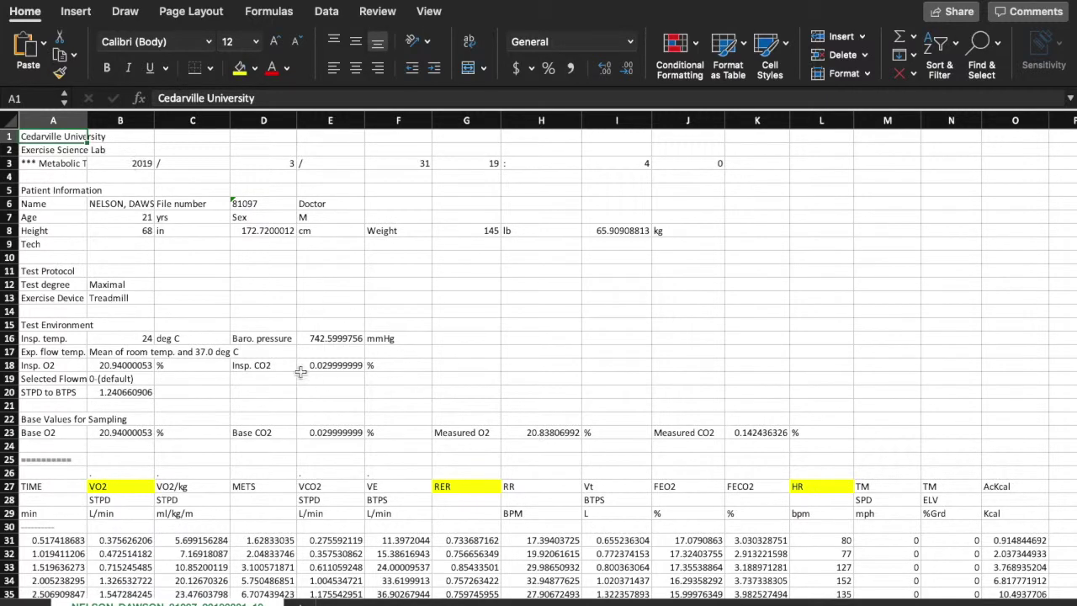
scroll(330, 291, down, 5)
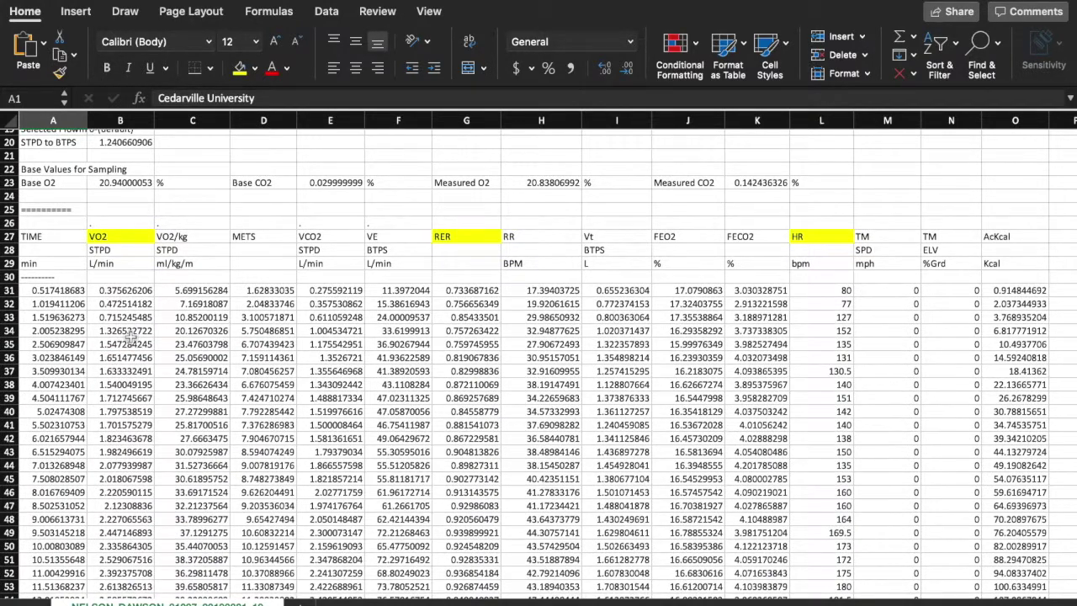
scroll(130, 337, down, 3)
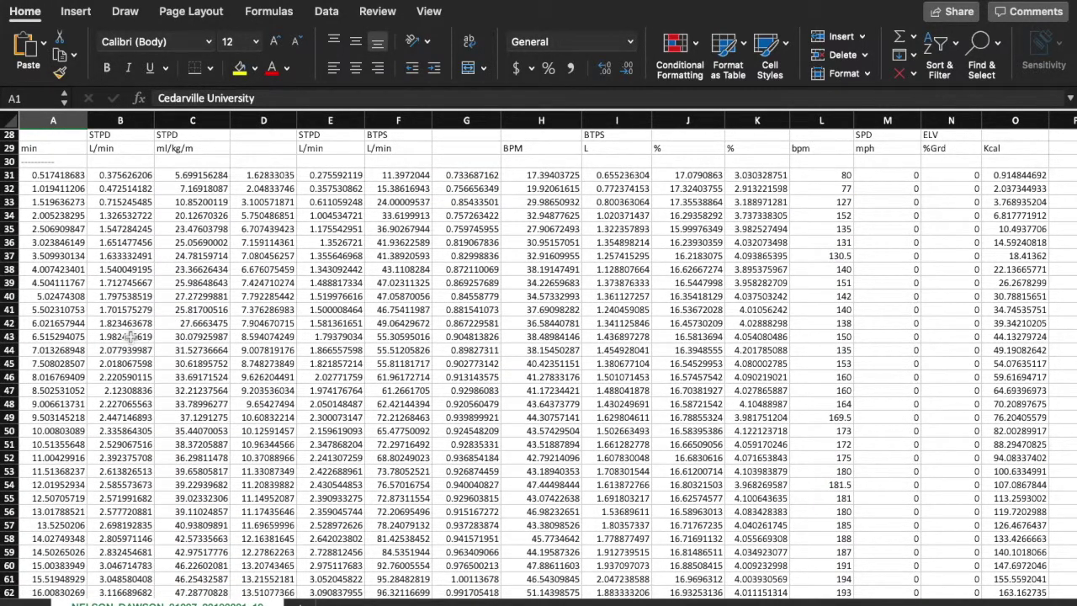
scroll(130, 336, down, 8)
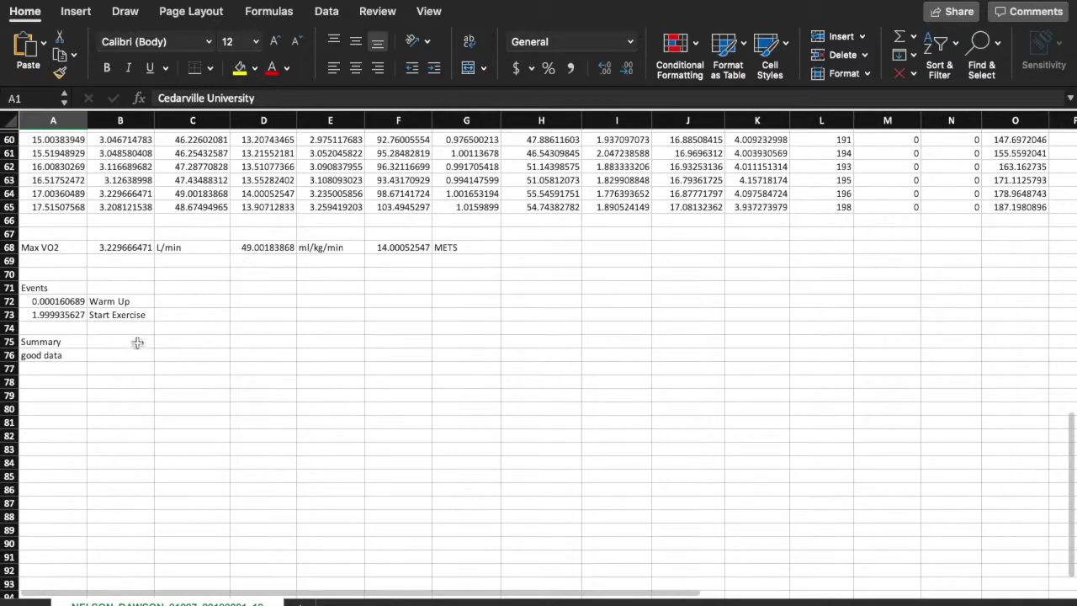
scroll(137, 339, up, 15)
scroll(180, 370, up, 5)
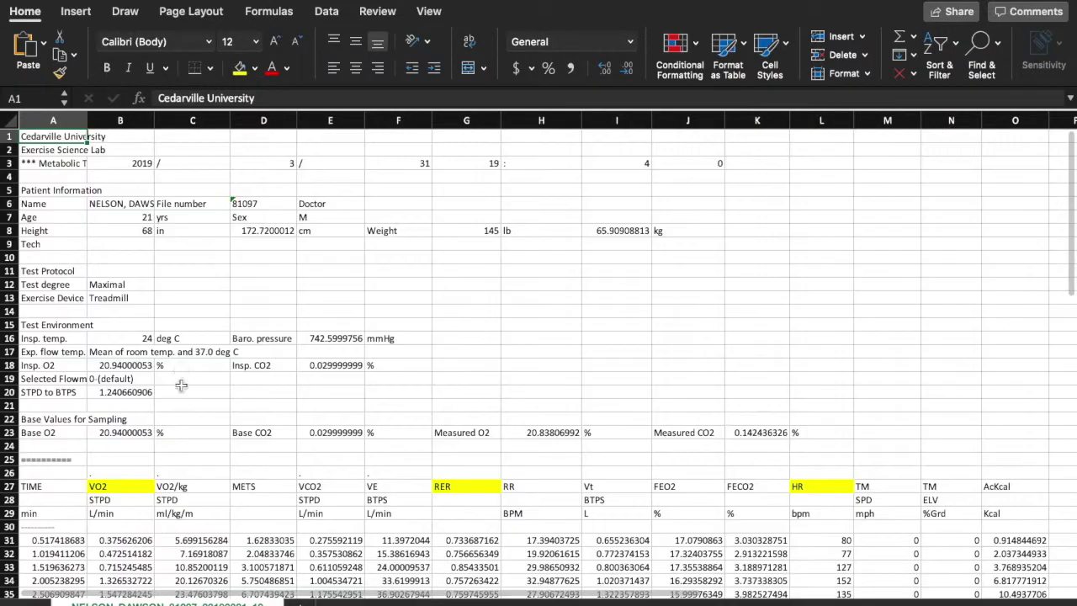
- Select the VO2, RER and HR column headings in turn
click(137, 488)
click(486, 486)
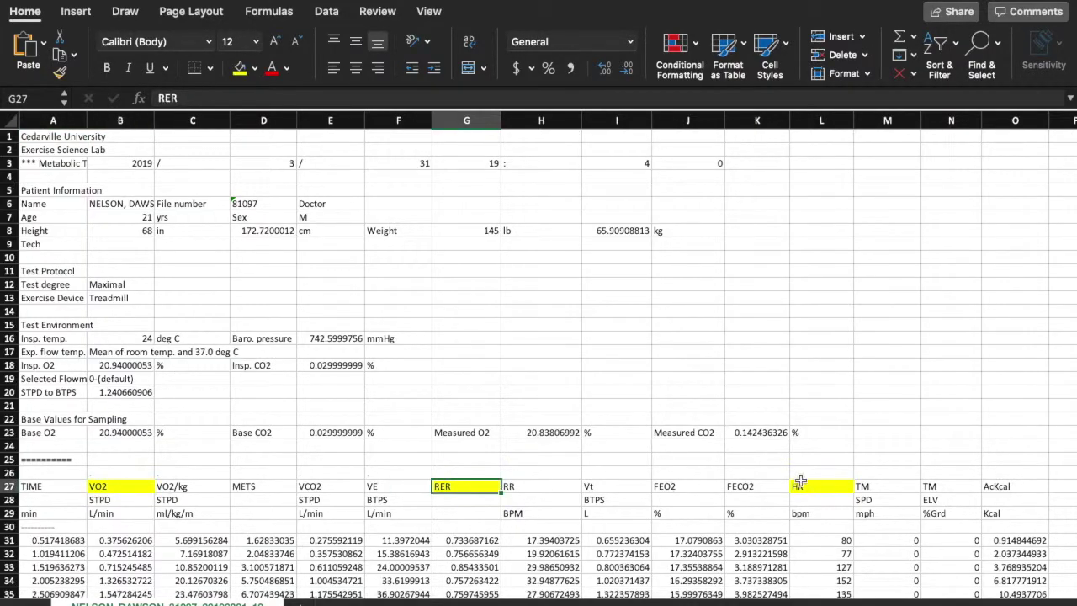
click(824, 487)
scroll(804, 442, down, 4)
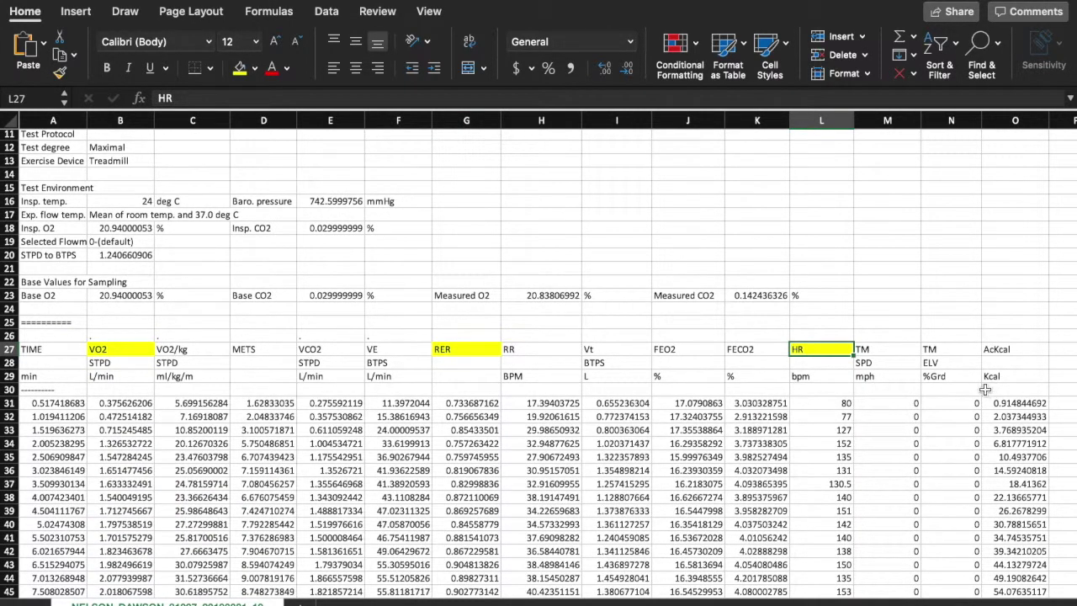
scroll(837, 389, up, 4)
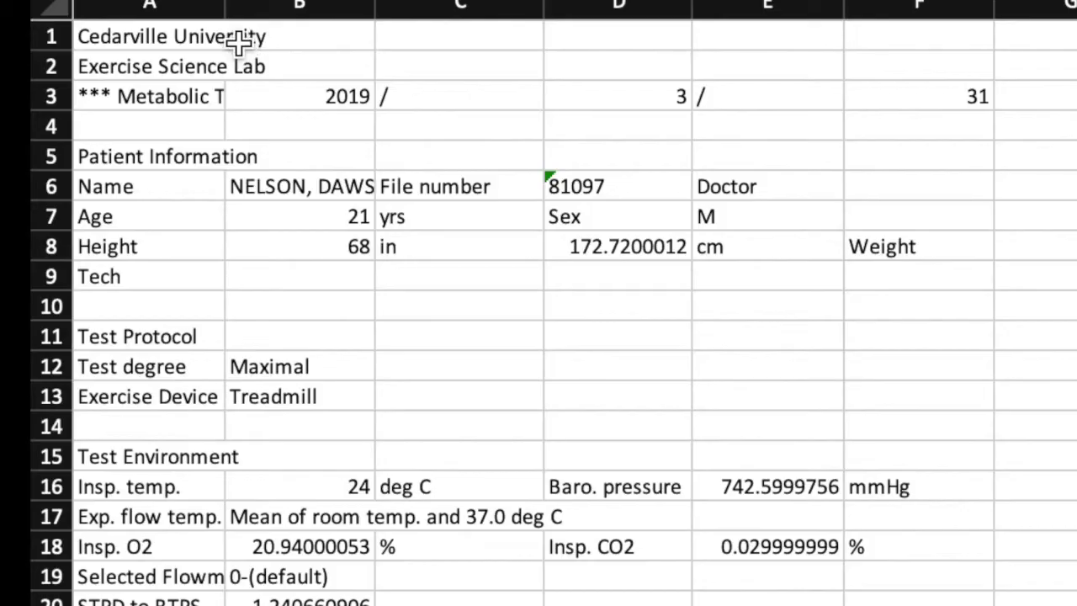
- Return to cell A1, then scroll until row 27's TIME, VO2, RER and HR headers are on top
click(94, 136)
key(Left)
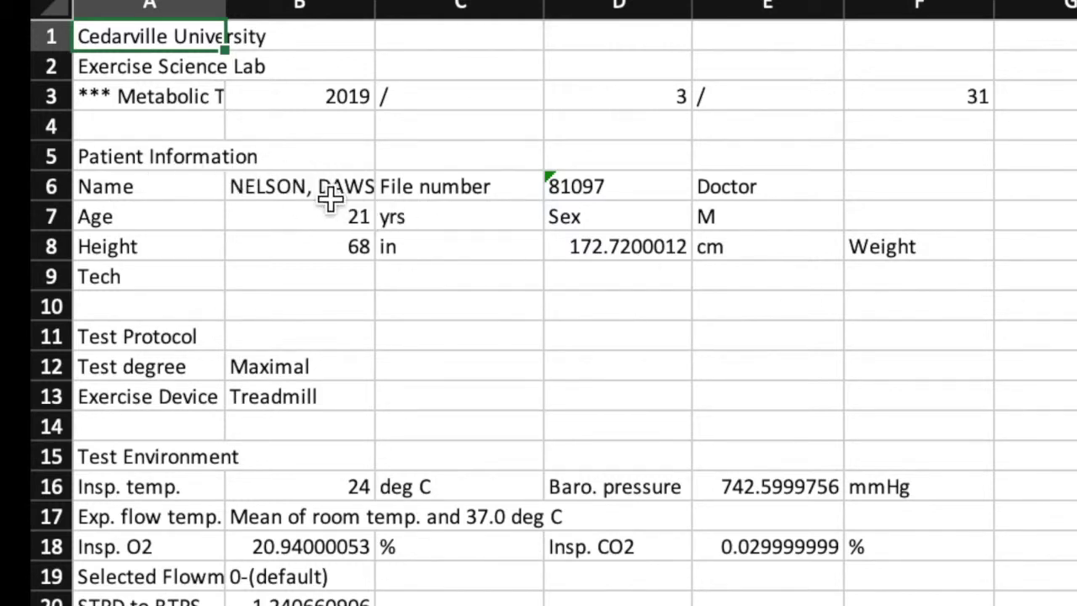
scroll(227, 269, down, 1)
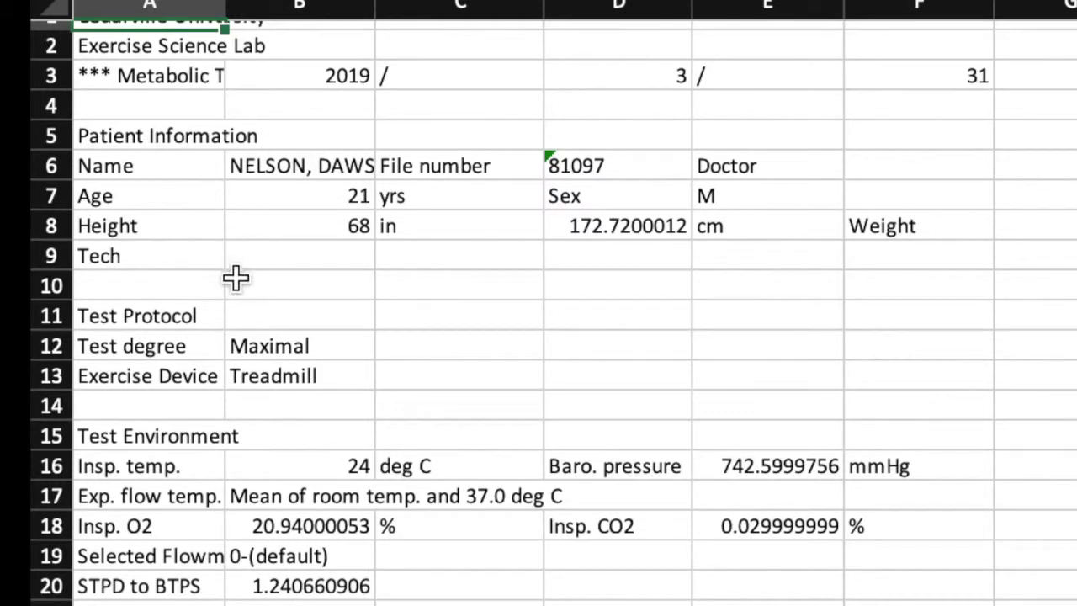
scroll(284, 373, down, 3)
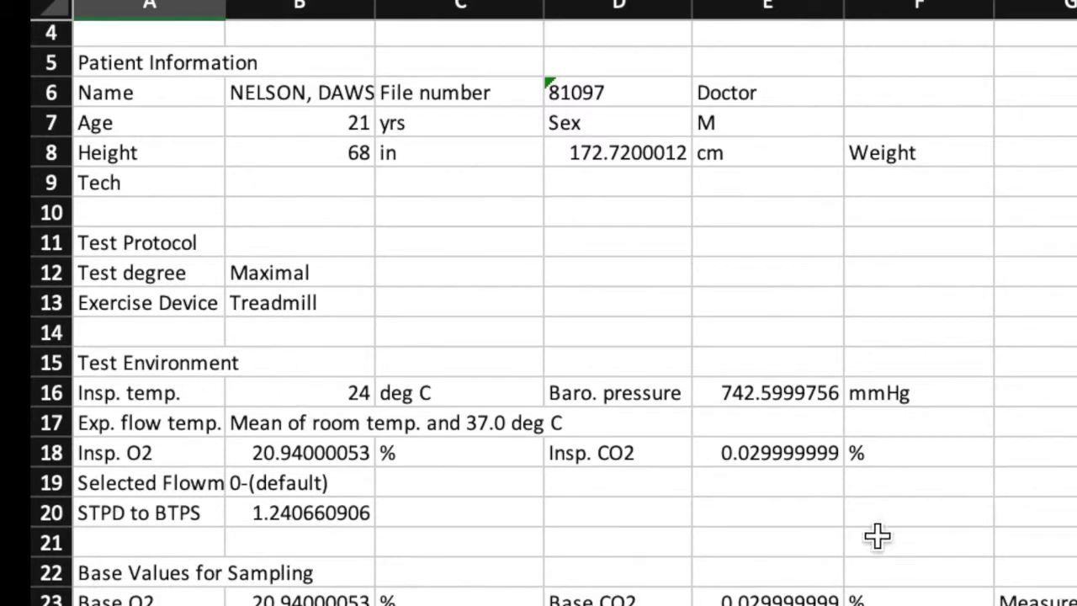
scroll(579, 445, down, 3)
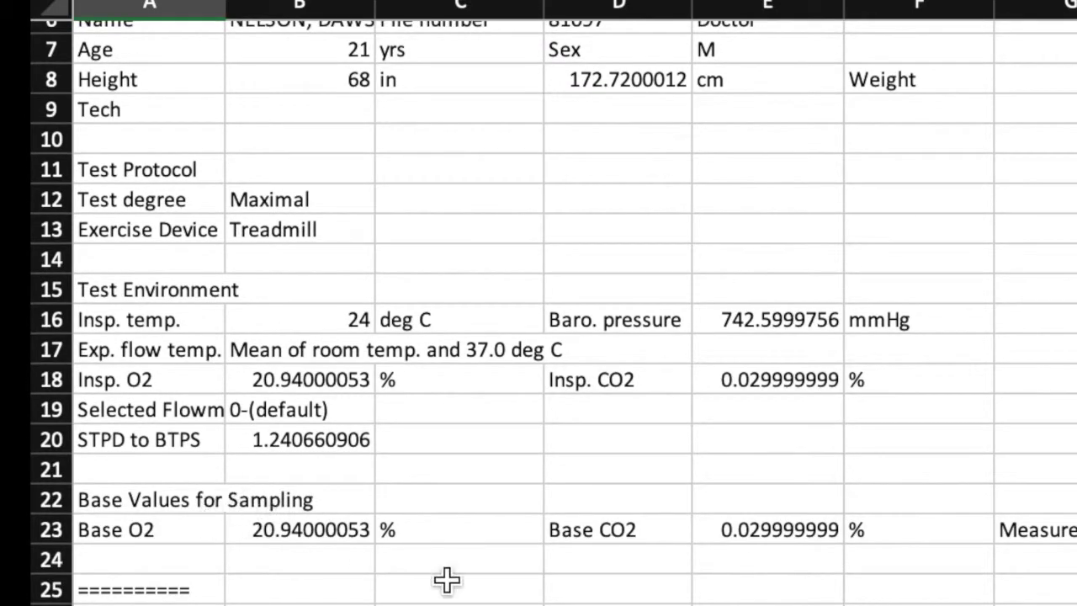
scroll(799, 328, up, 7)
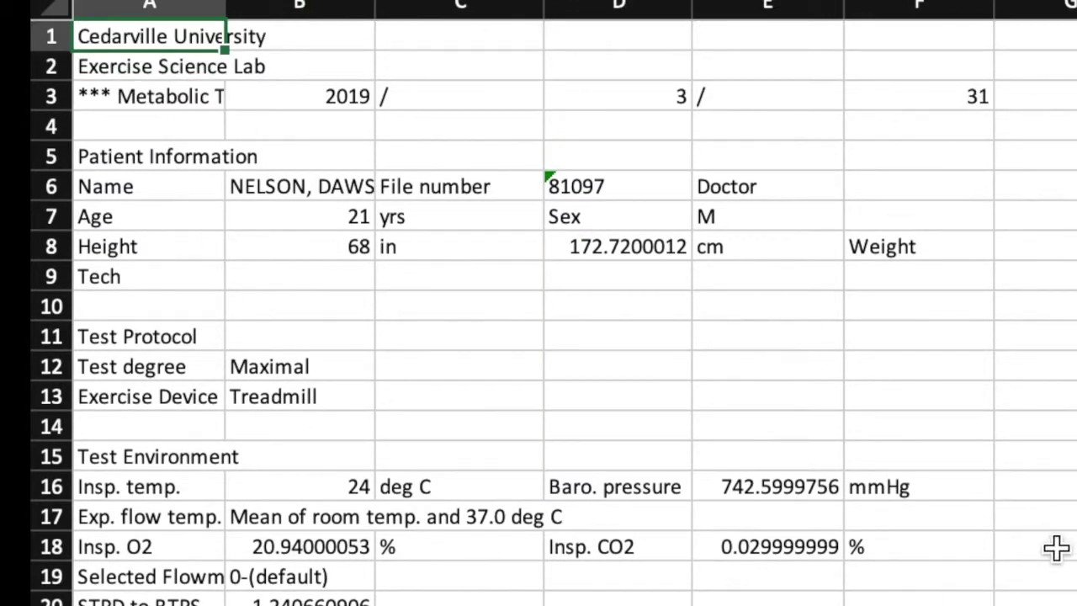
scroll(716, 404, down, 3)
scroll(716, 404, down, 6)
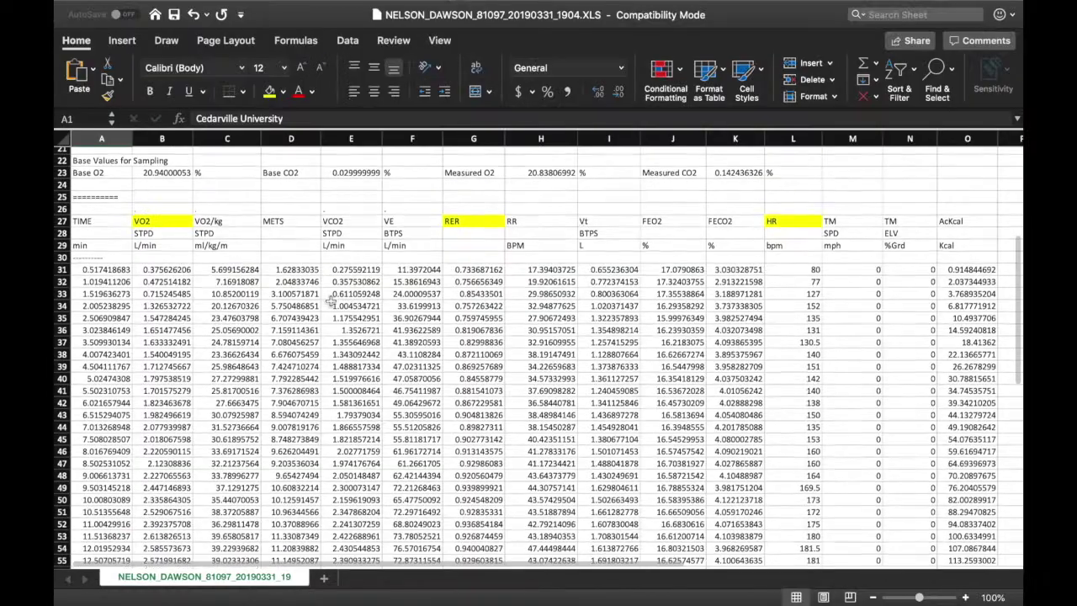
scroll(331, 301, down, 2)
scroll(331, 300, down, 8)
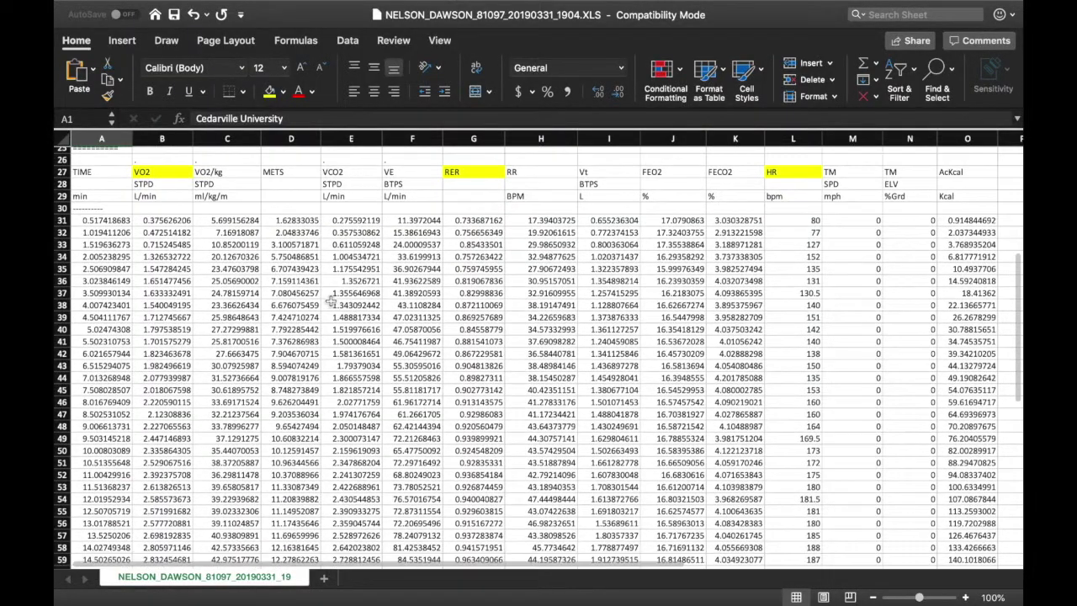
scroll(334, 298, up, 5)
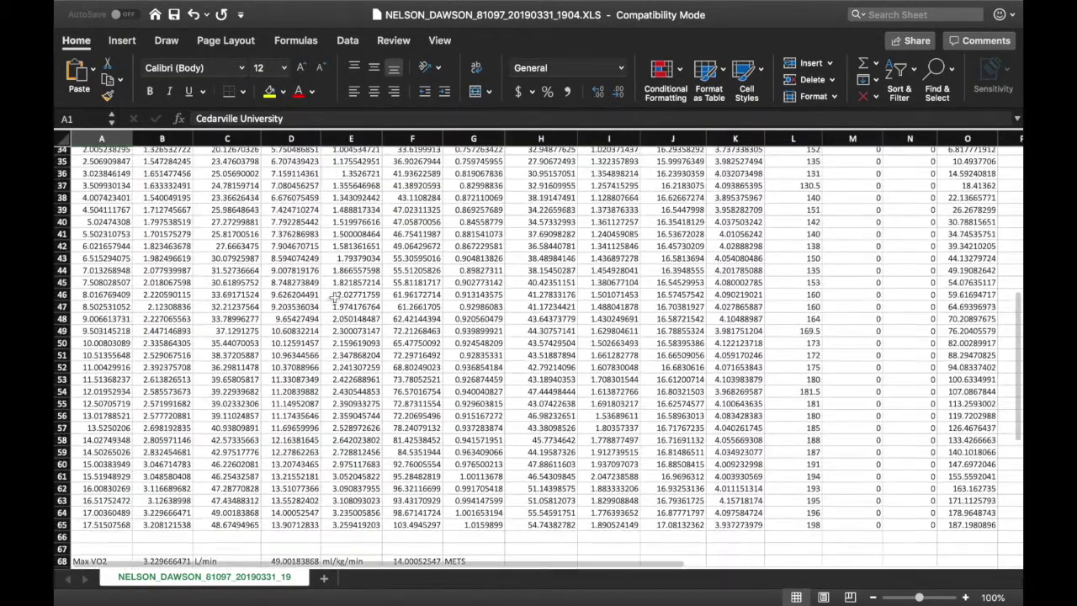
scroll(333, 299, up, 1)
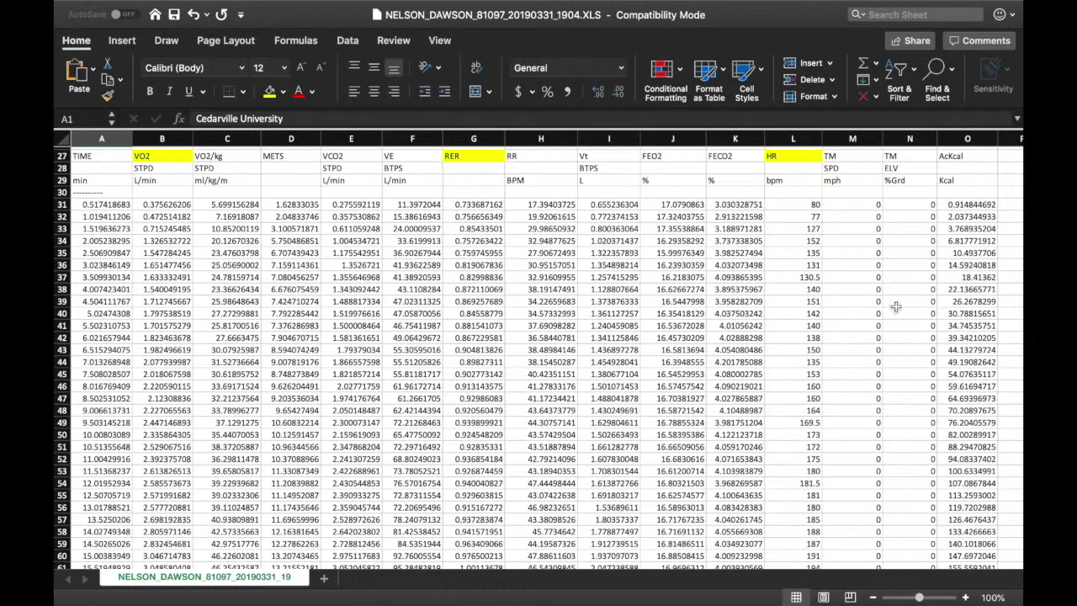
- Inspect the TIME heading and first reading, then the VO2 heading and its L/min unit
click(98, 155)
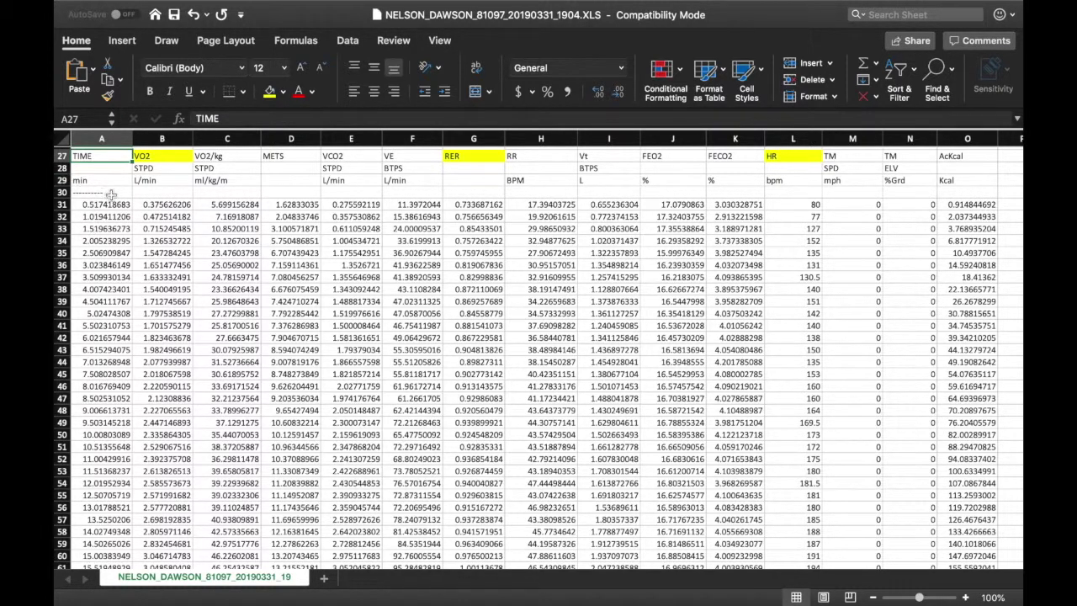
click(98, 205)
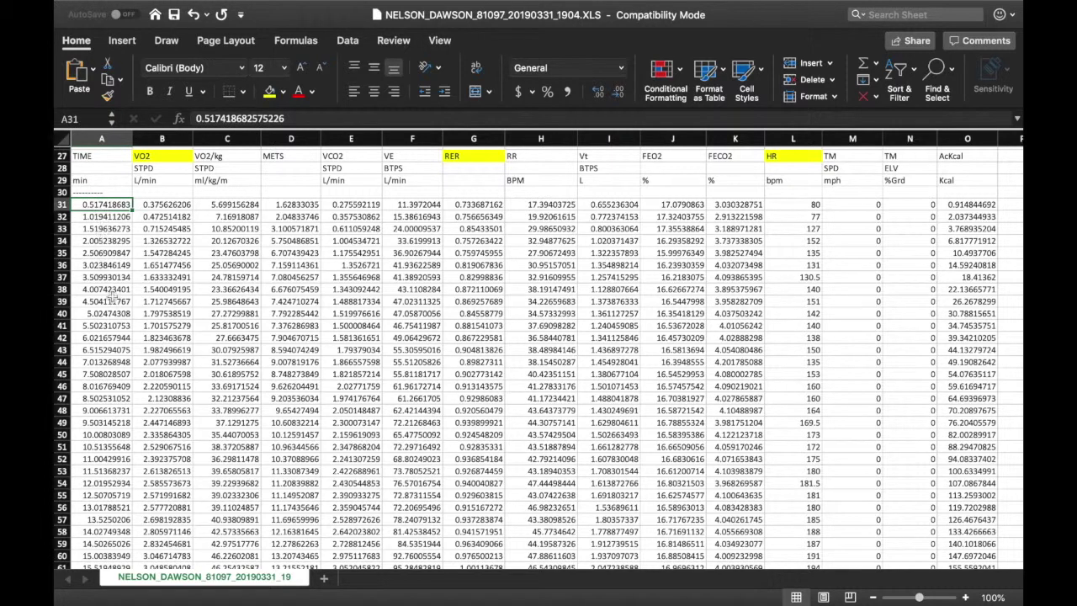
click(173, 158)
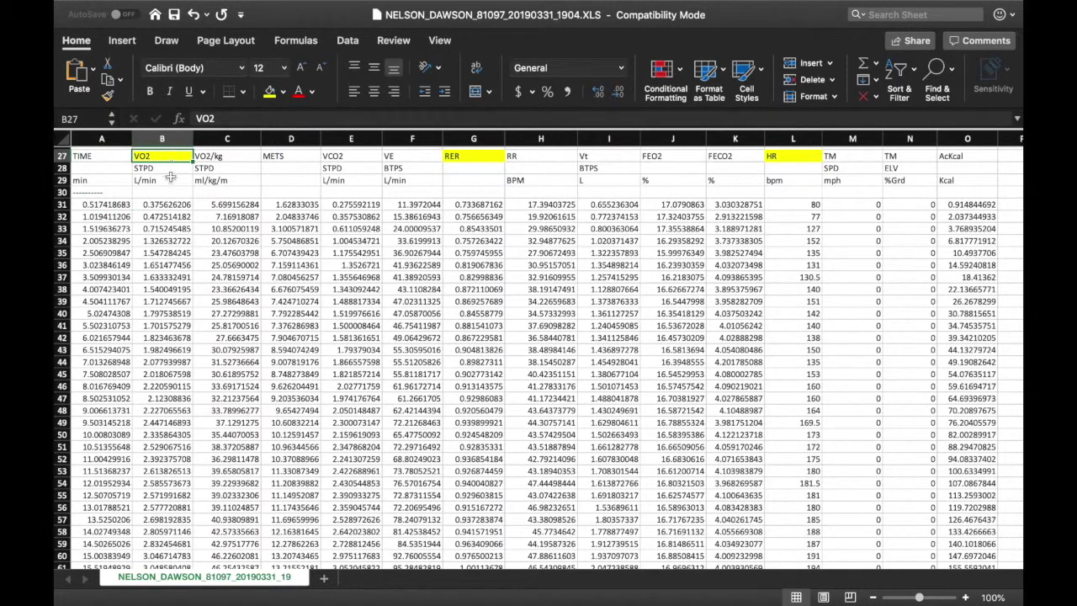
click(163, 181)
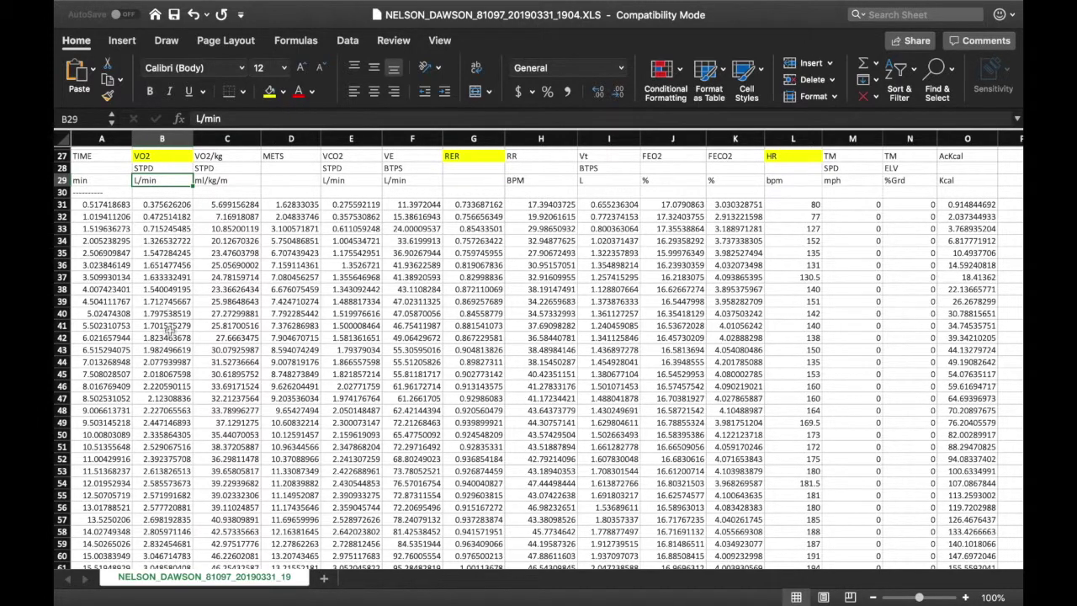
- Select the VO2/kg column and scroll down to rows 62–73 with Max VO2 and Events
scroll(147, 467, down, 3)
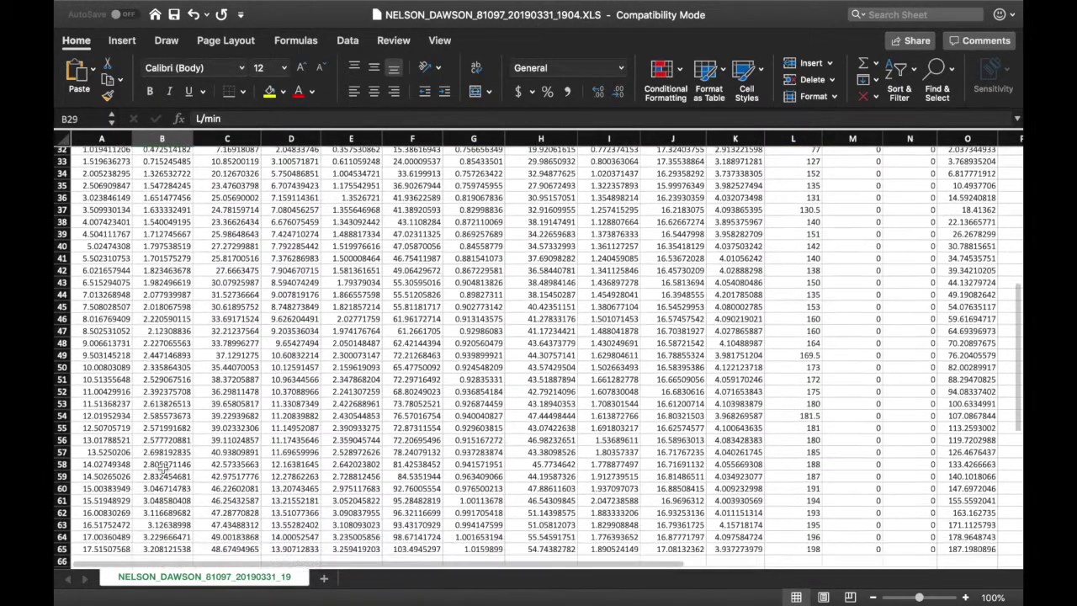
scroll(165, 467, up, 10)
scroll(217, 413, down, 5)
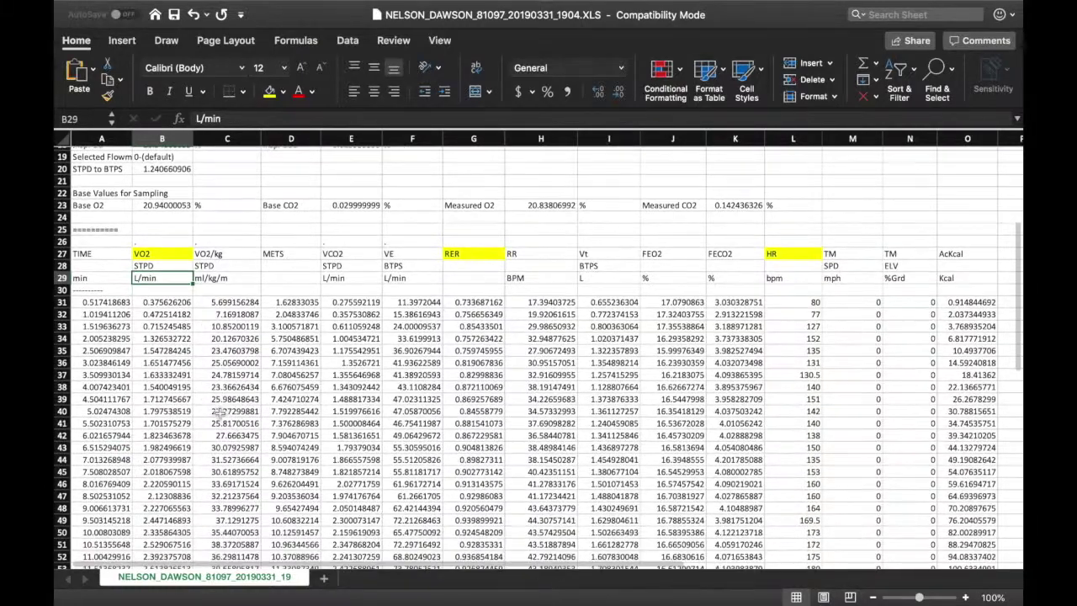
scroll(219, 413, down, 2)
click(229, 225)
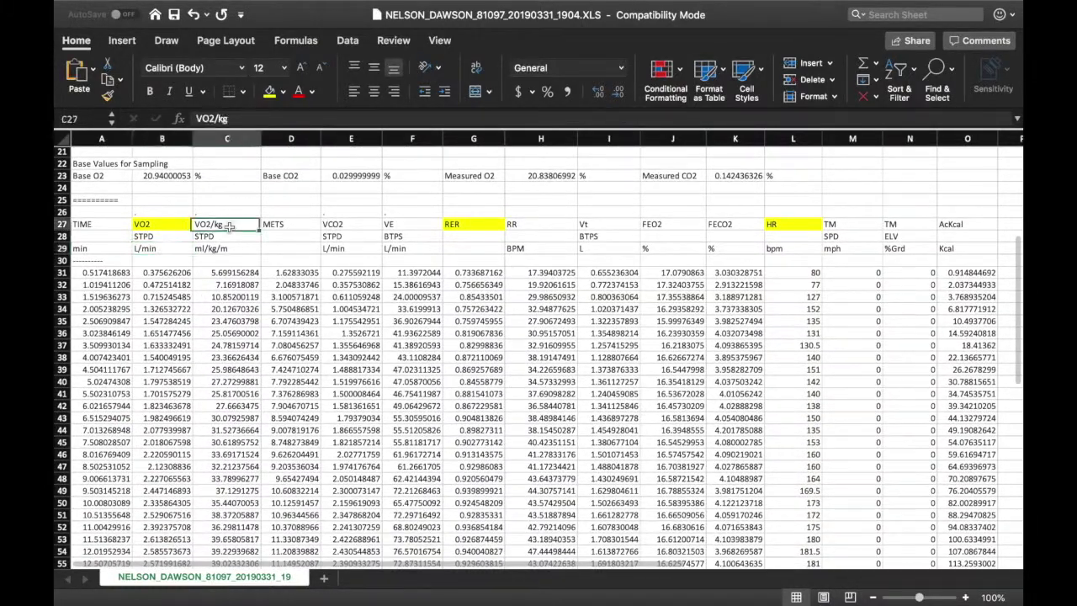
scroll(234, 252, down, 1)
scroll(234, 252, down, 1)
scroll(231, 260, down, 2)
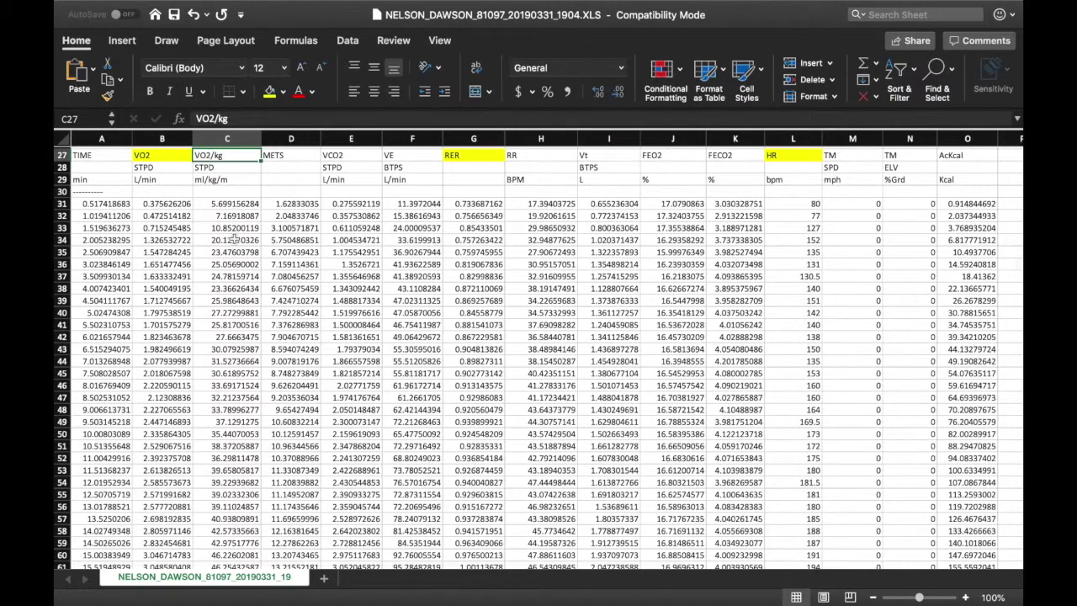
scroll(229, 239, down, 7)
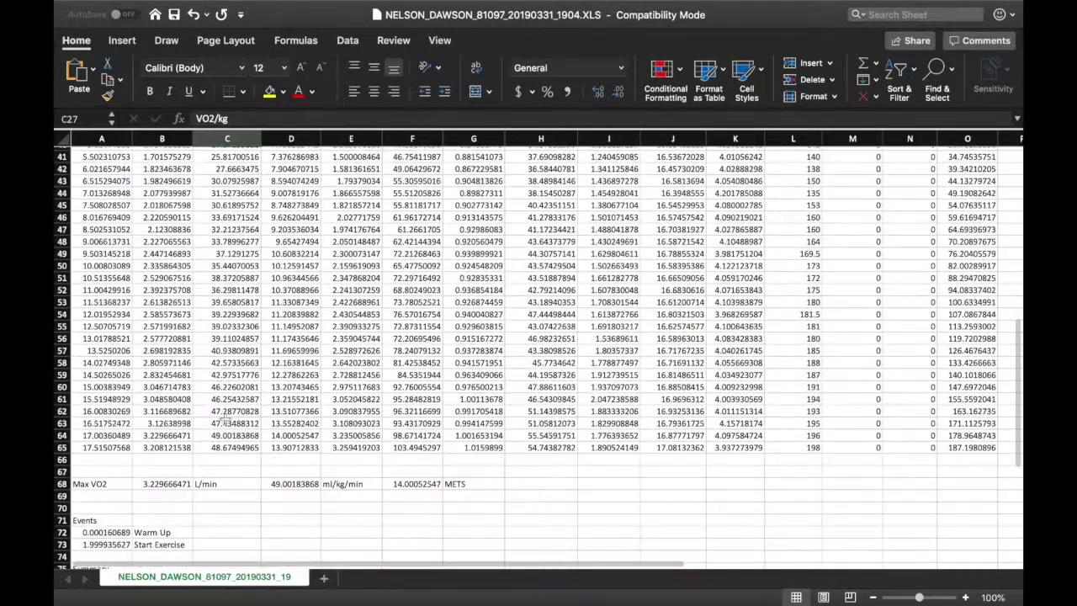
- Select the peak VO2/kg value 49.00183868 in C64, then go back up to the METS header in D27
click(229, 434)
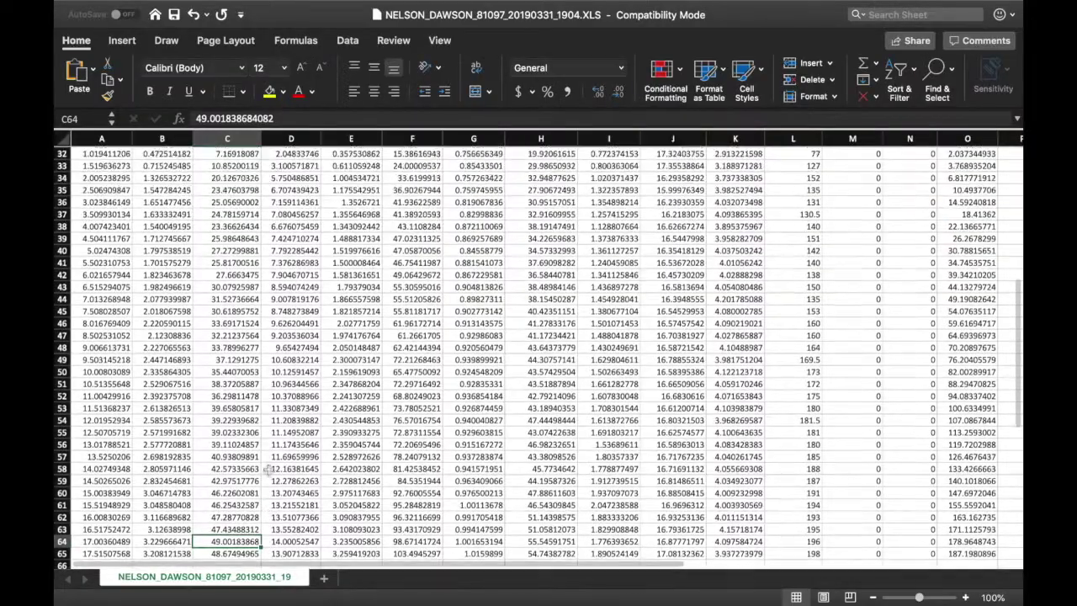
scroll(267, 470, up, 5)
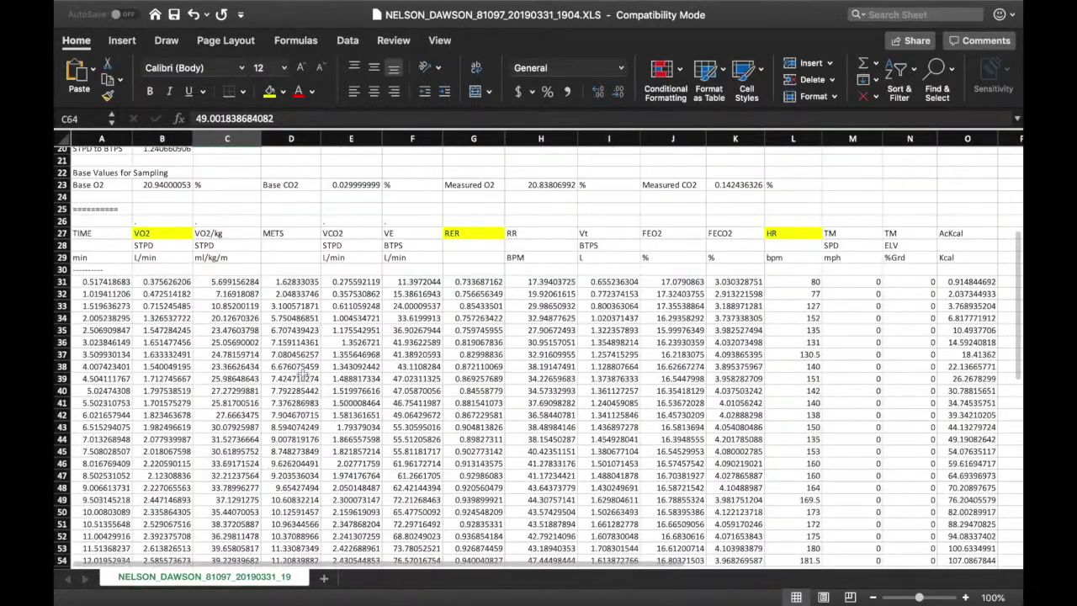
click(291, 234)
scroll(307, 265, down, 2)
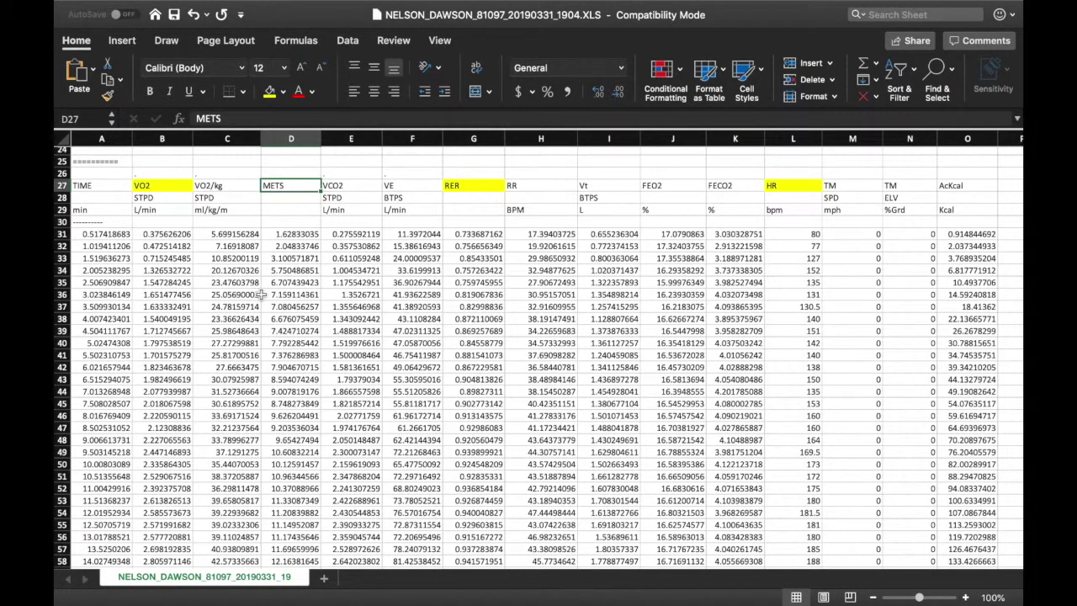
- Review the VCO2 heading and its L/min unit, then the VE and RER headings
scroll(262, 294, up, 1)
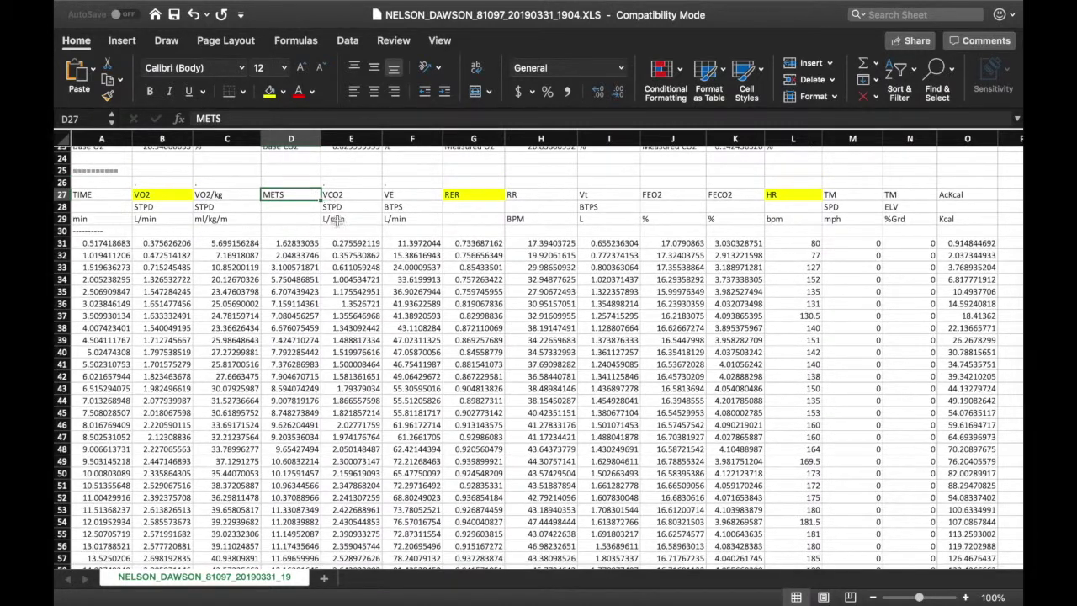
scroll(289, 239, down, 5)
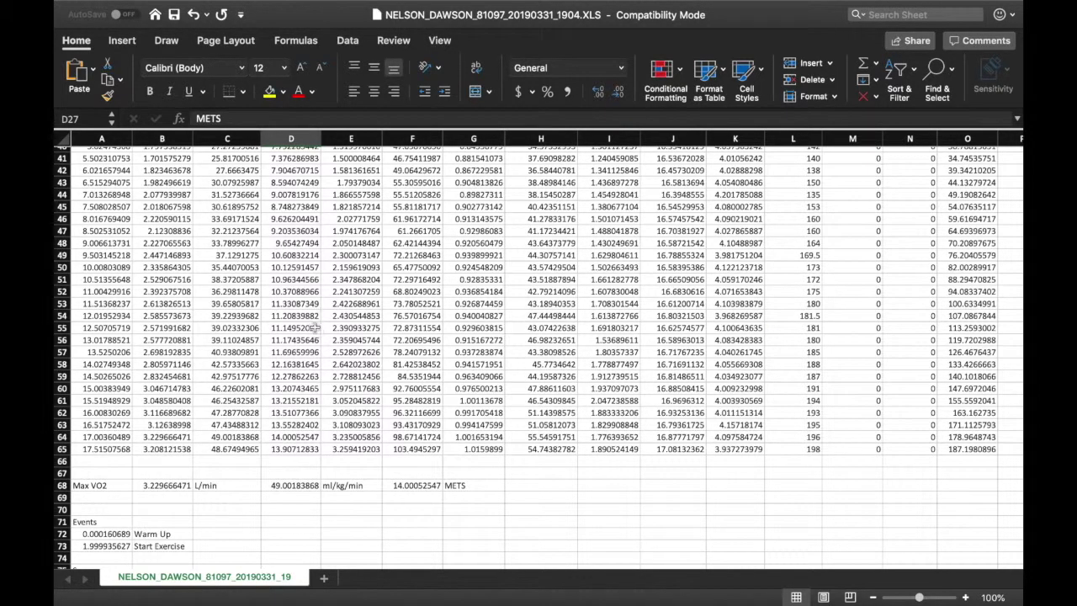
scroll(308, 278, up, 5)
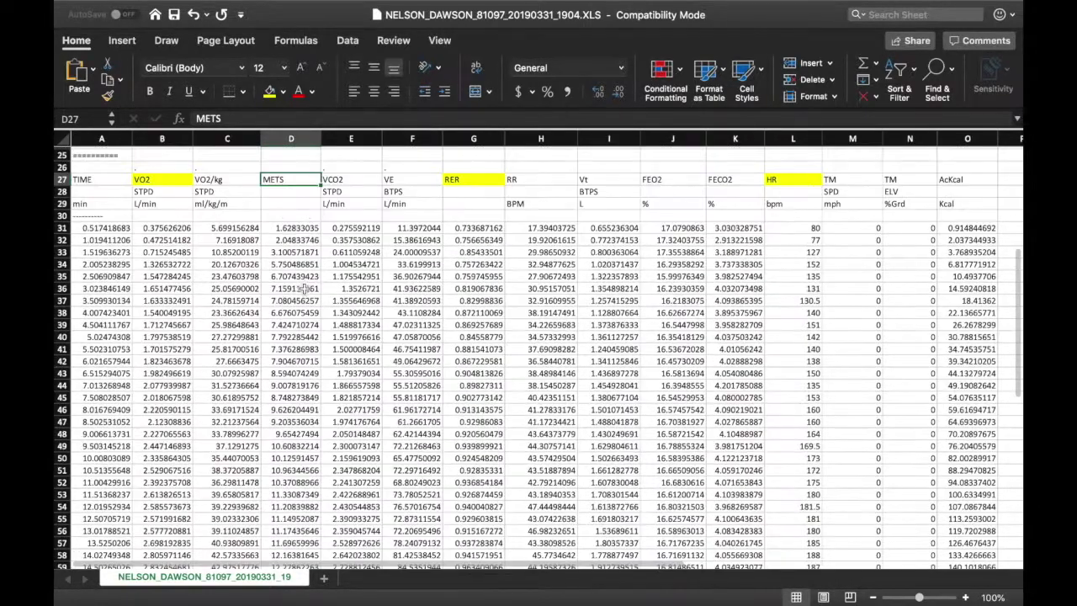
click(341, 182)
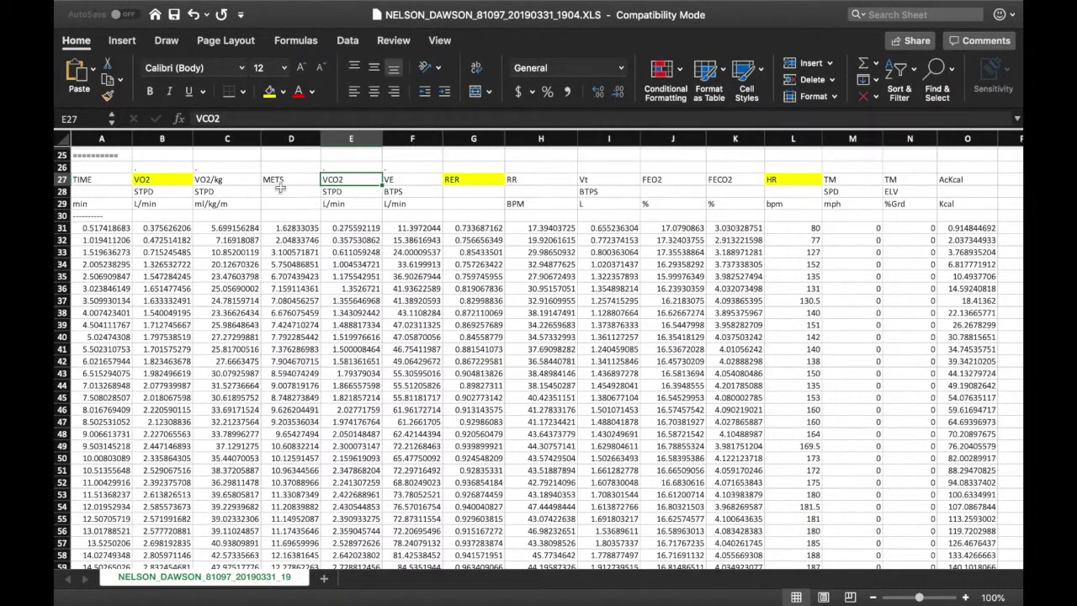
click(241, 182)
click(355, 183)
click(351, 206)
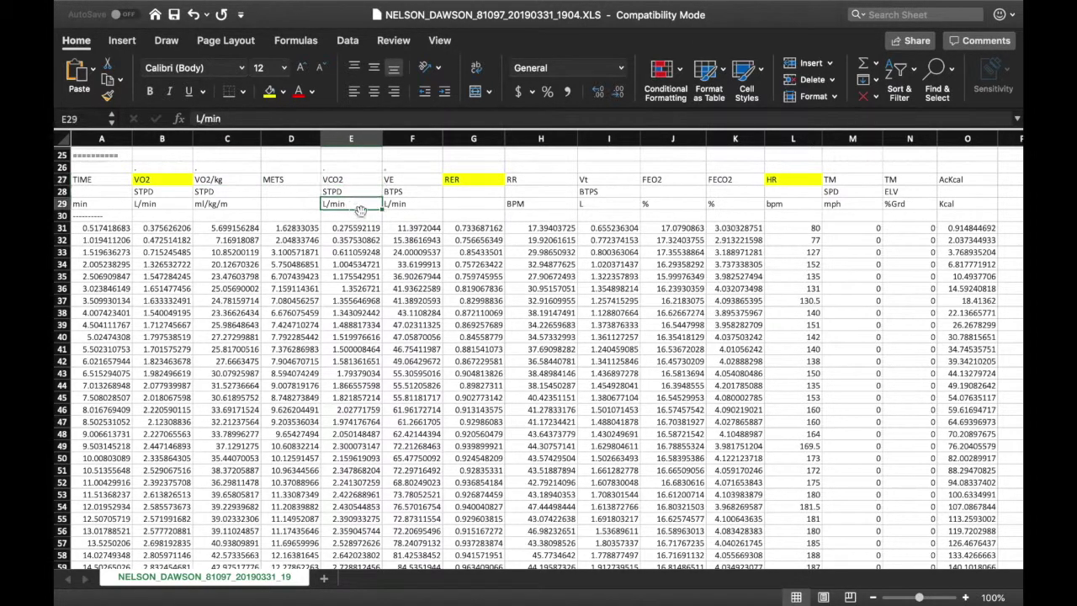
click(413, 182)
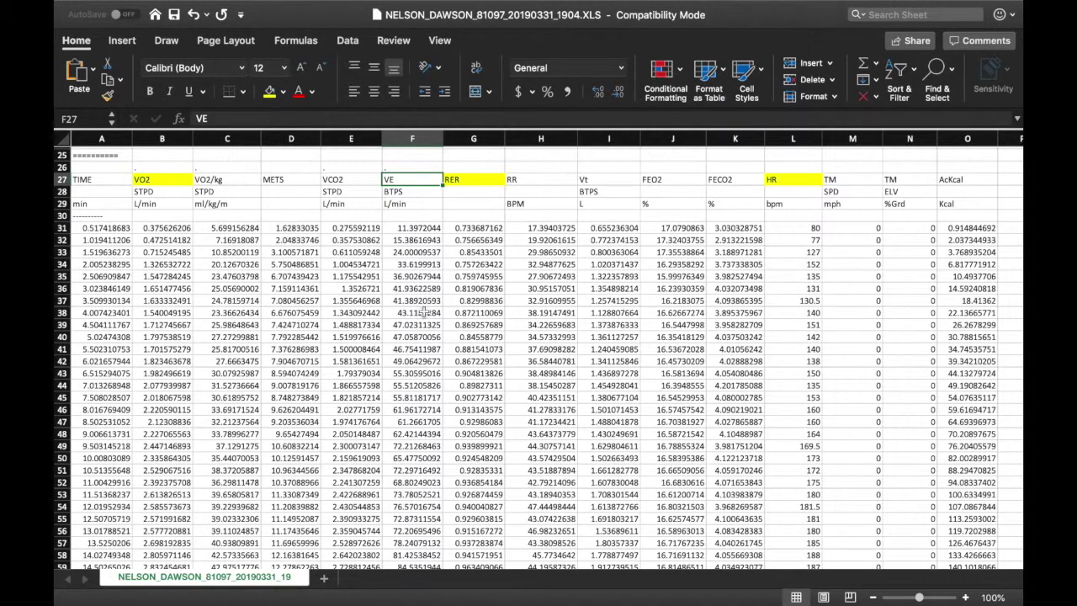
click(474, 179)
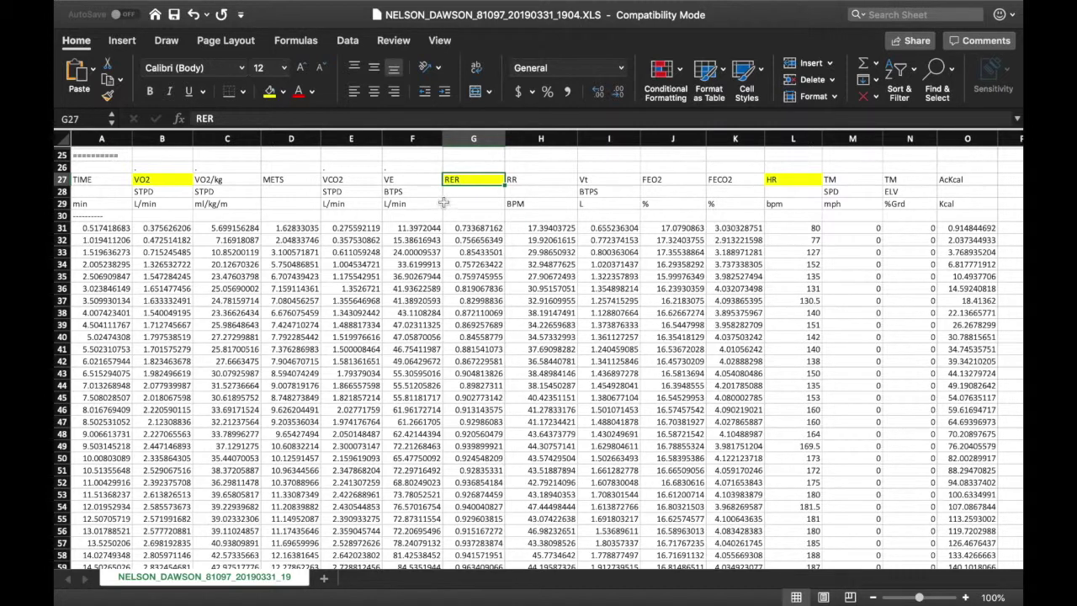
- Check the end-of-test RER values 1.00113678 and 1.0159899 alongside the 198 bpm heart rate
scroll(506, 213, down, 3)
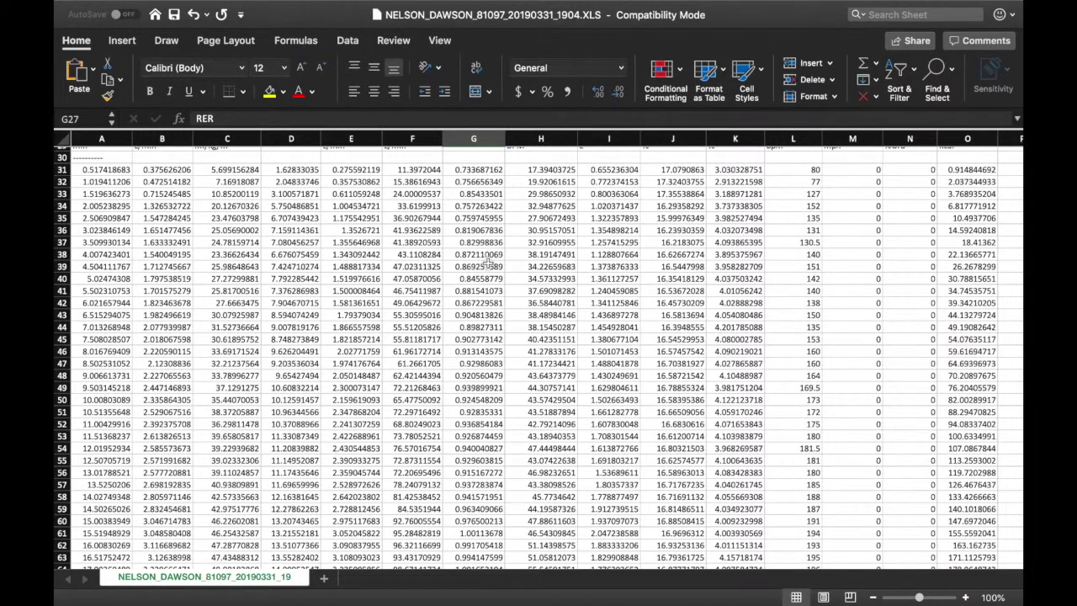
scroll(488, 261, down, 4)
click(481, 376)
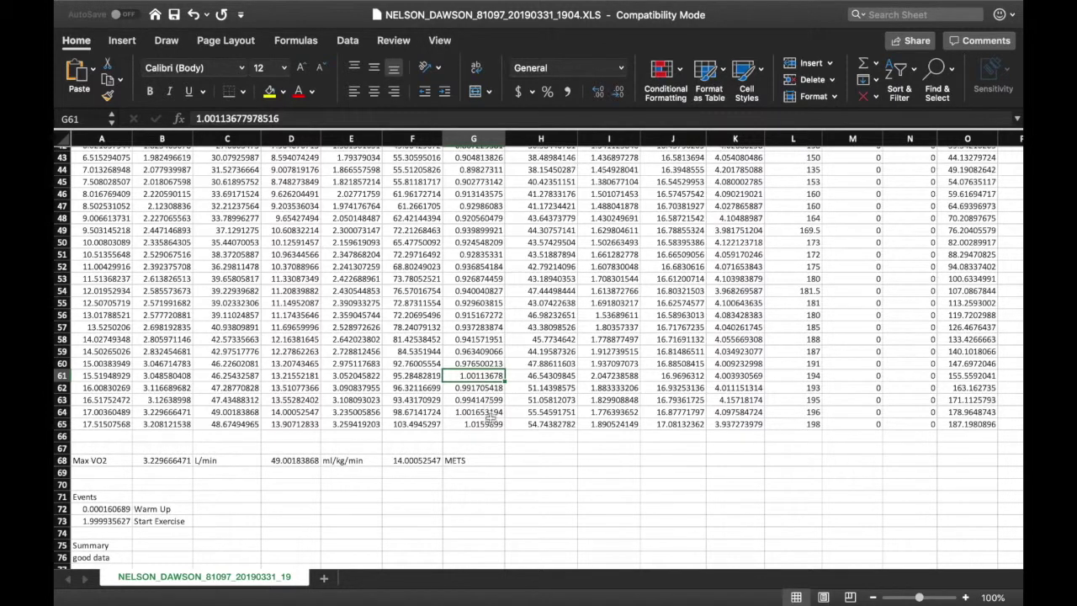
click(491, 412)
click(483, 376)
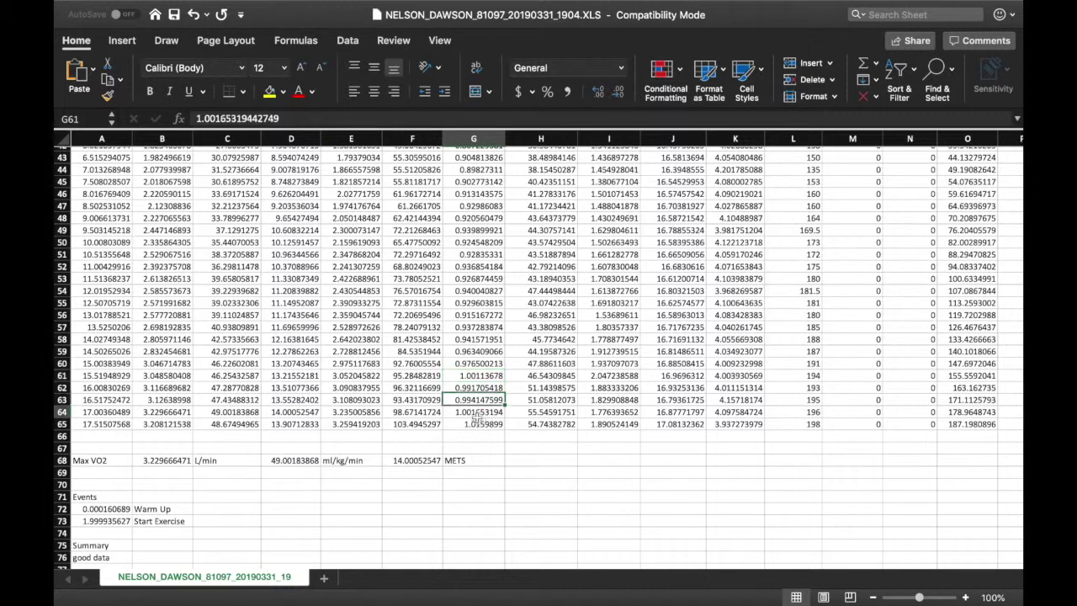
click(816, 425)
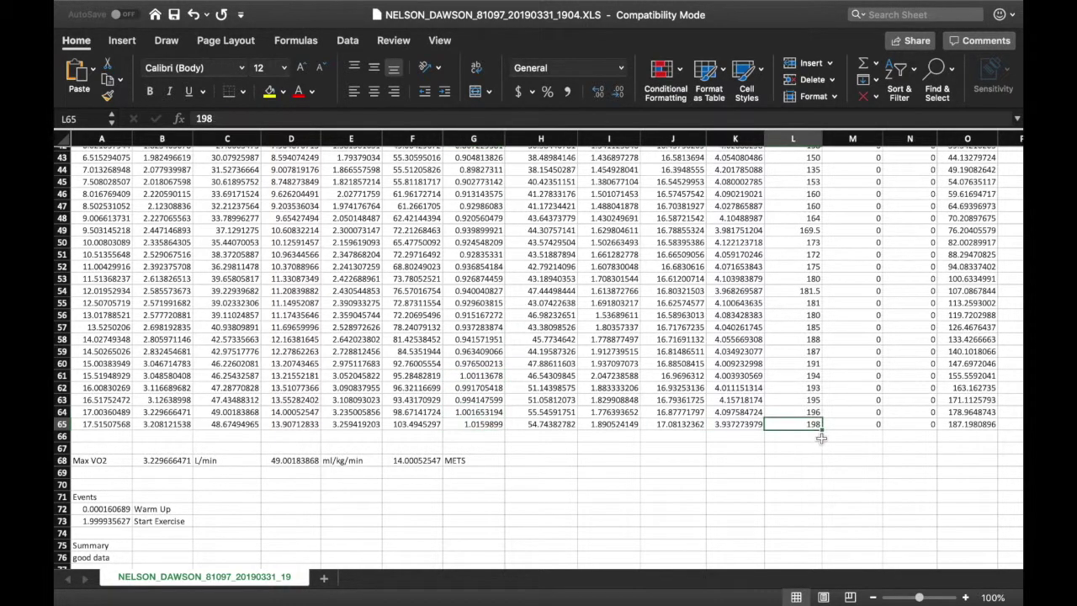
click(478, 426)
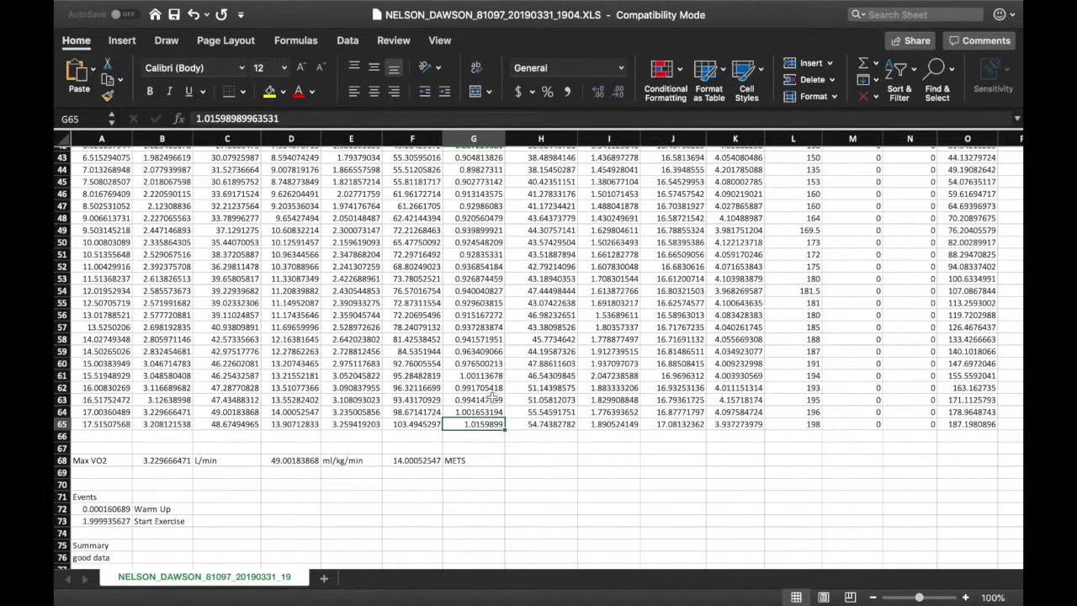
scroll(494, 398, up, 6)
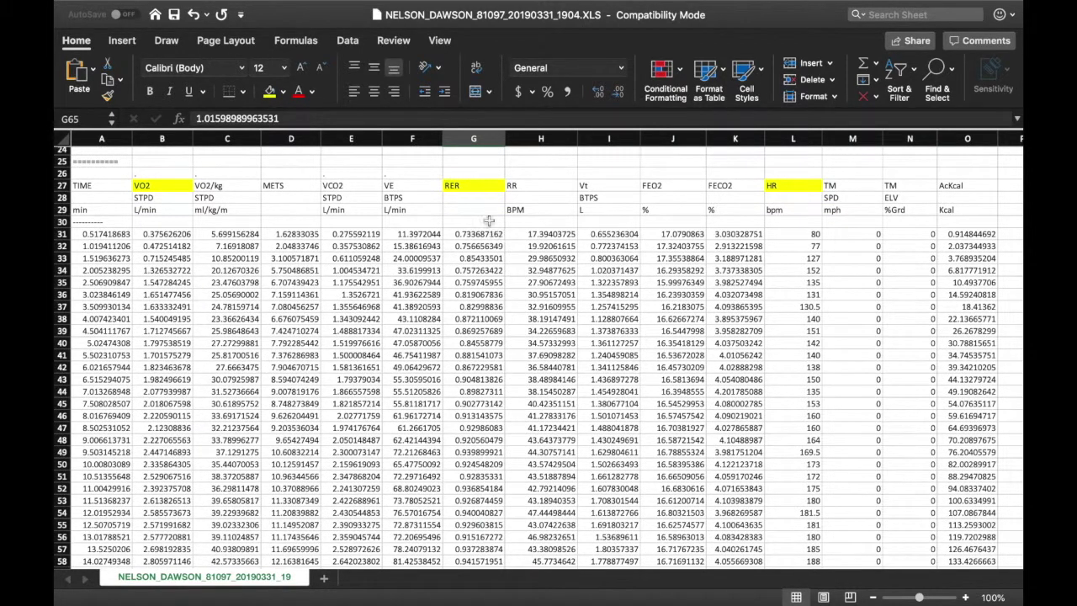
click(535, 186)
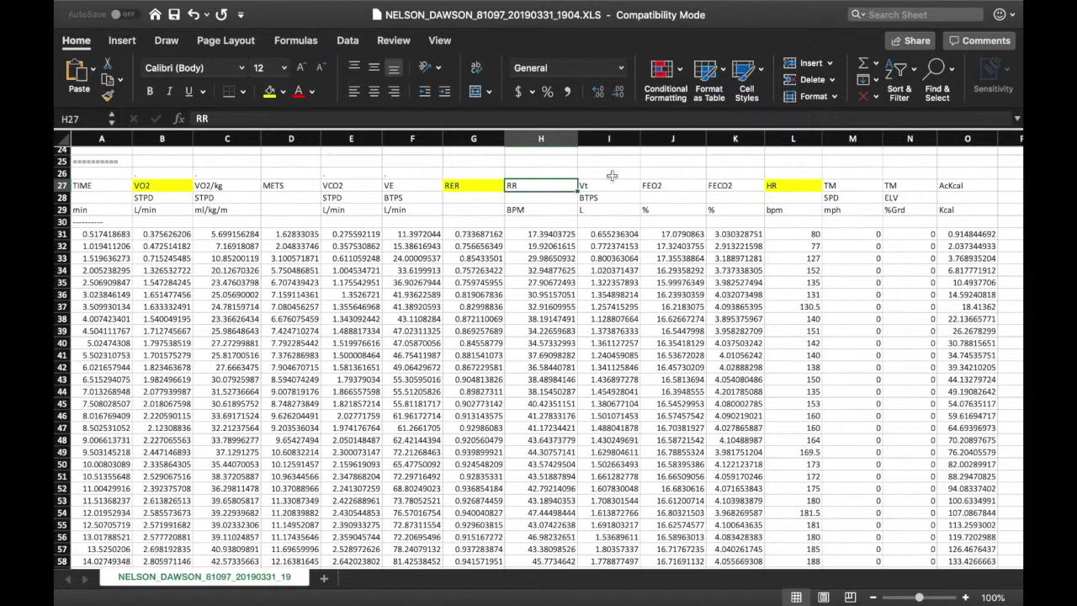
scroll(545, 400, down, 5)
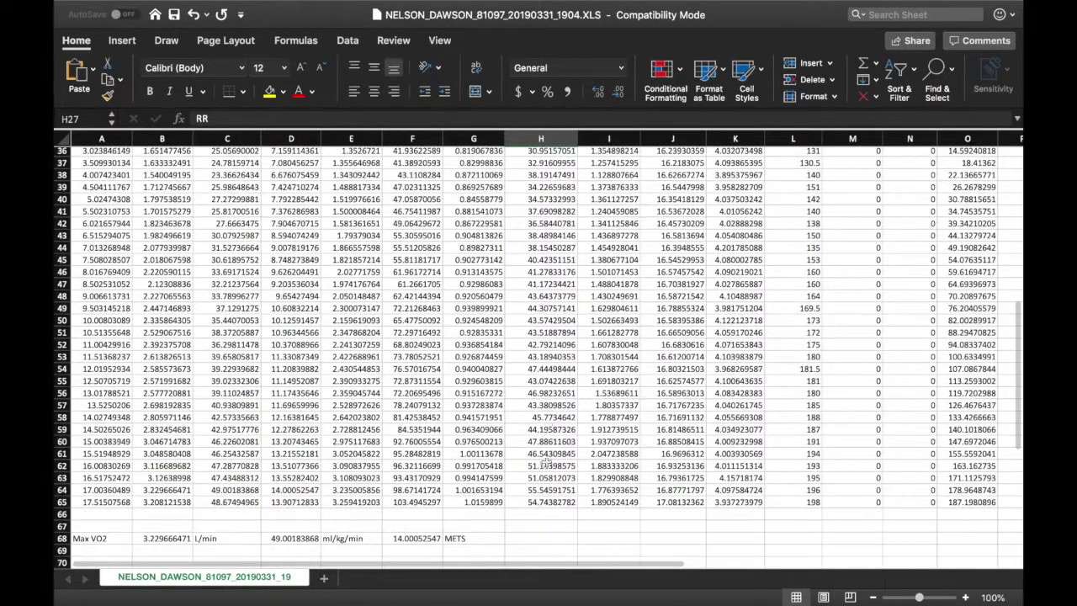
click(554, 503)
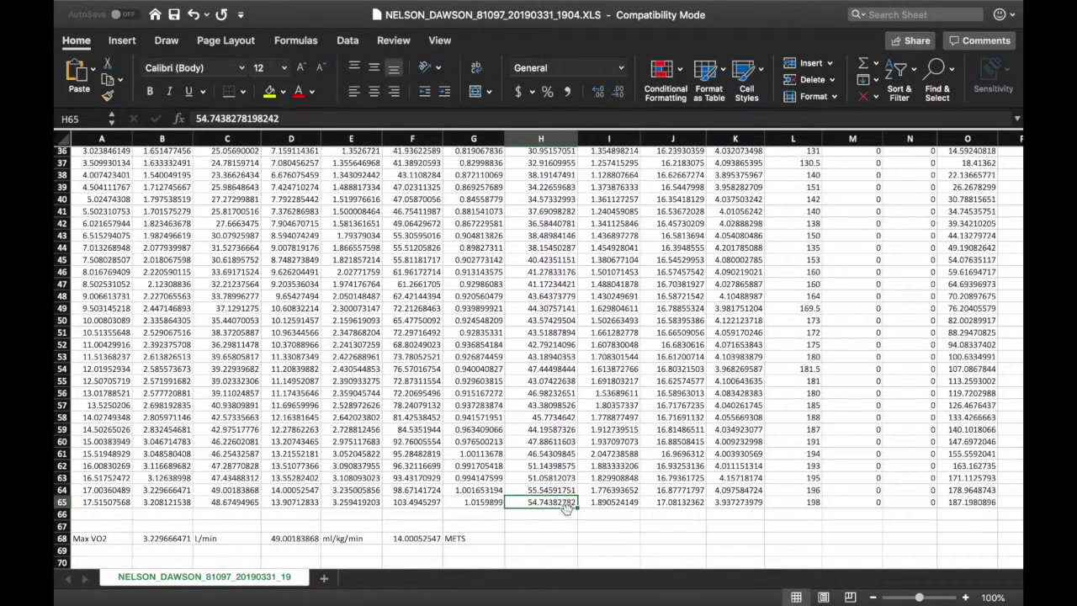
scroll(594, 453, up, 10)
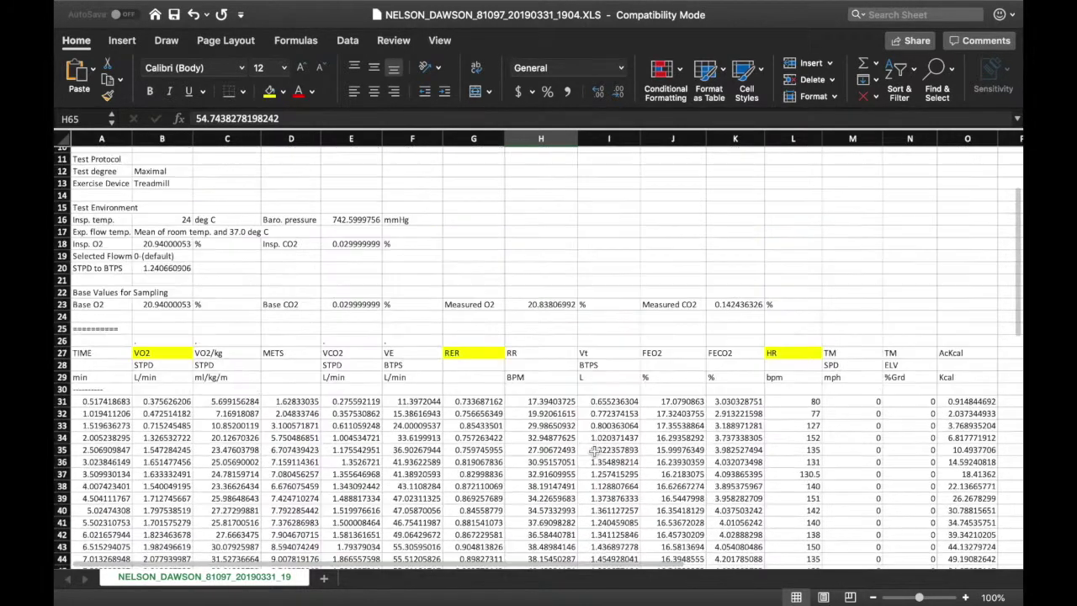
scroll(609, 375, down, 8)
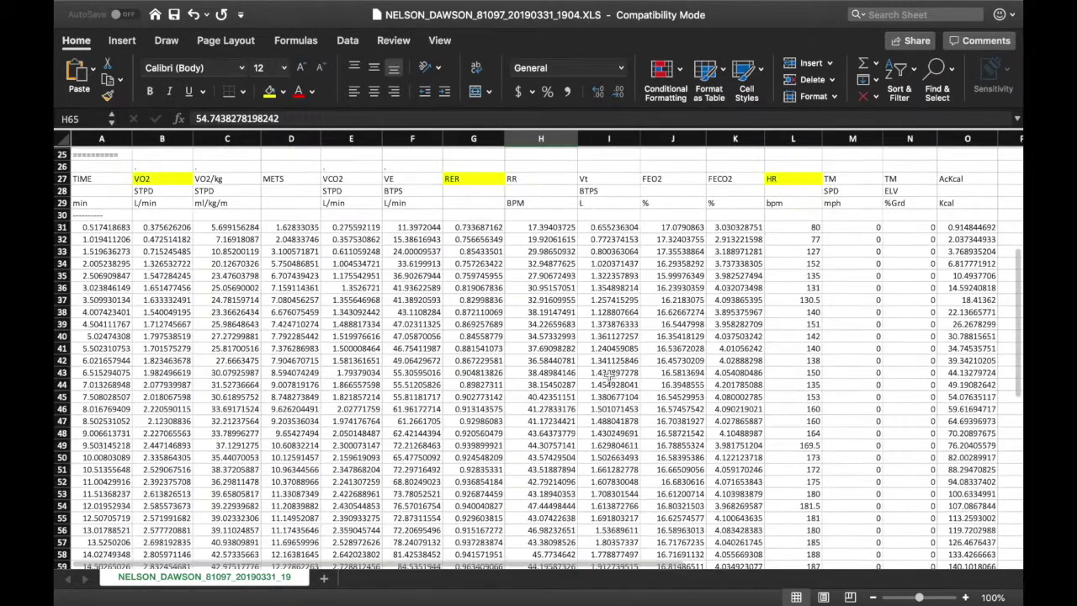
click(608, 179)
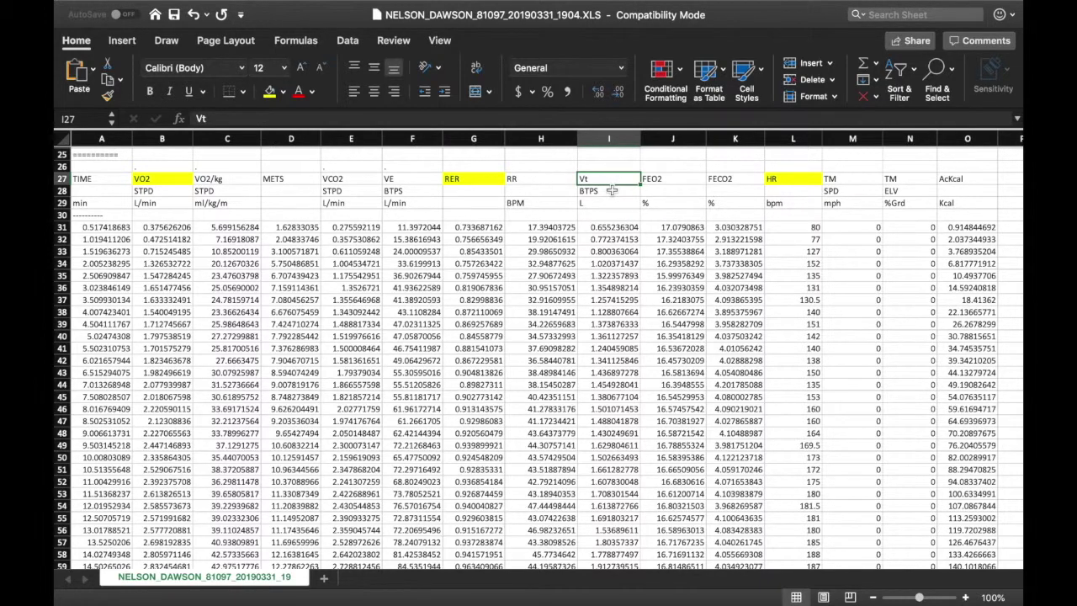
scroll(612, 191, down, 5)
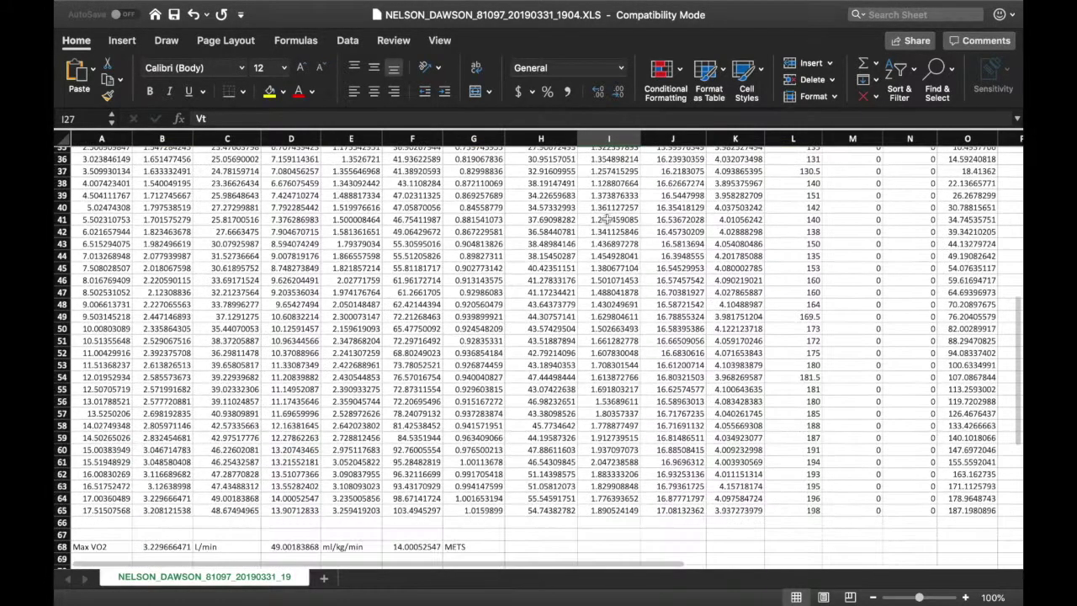
scroll(621, 462, up, 10)
click(673, 333)
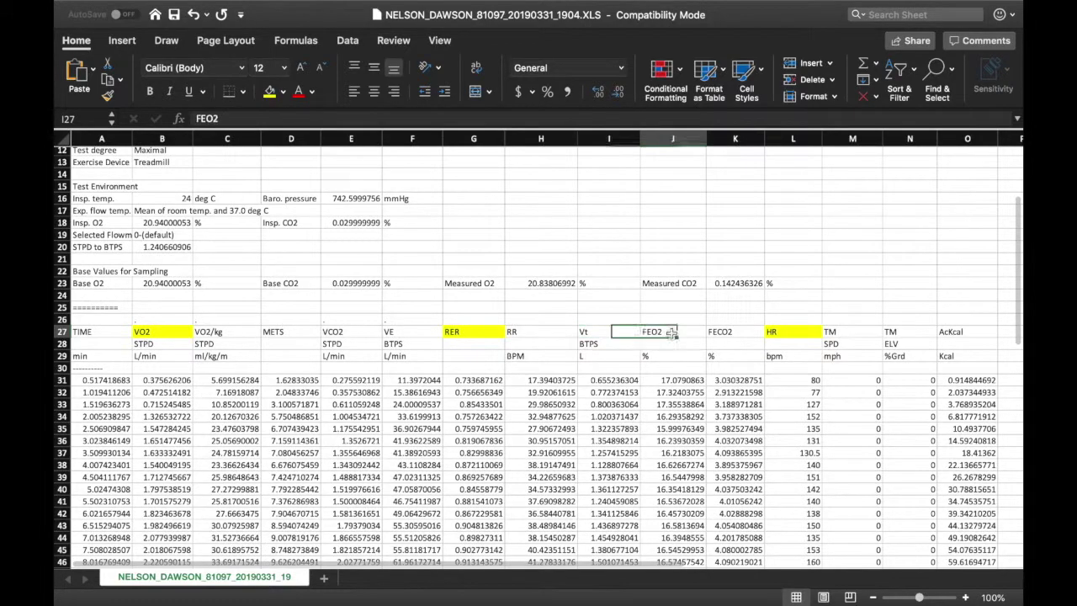
scroll(683, 359, down, 3)
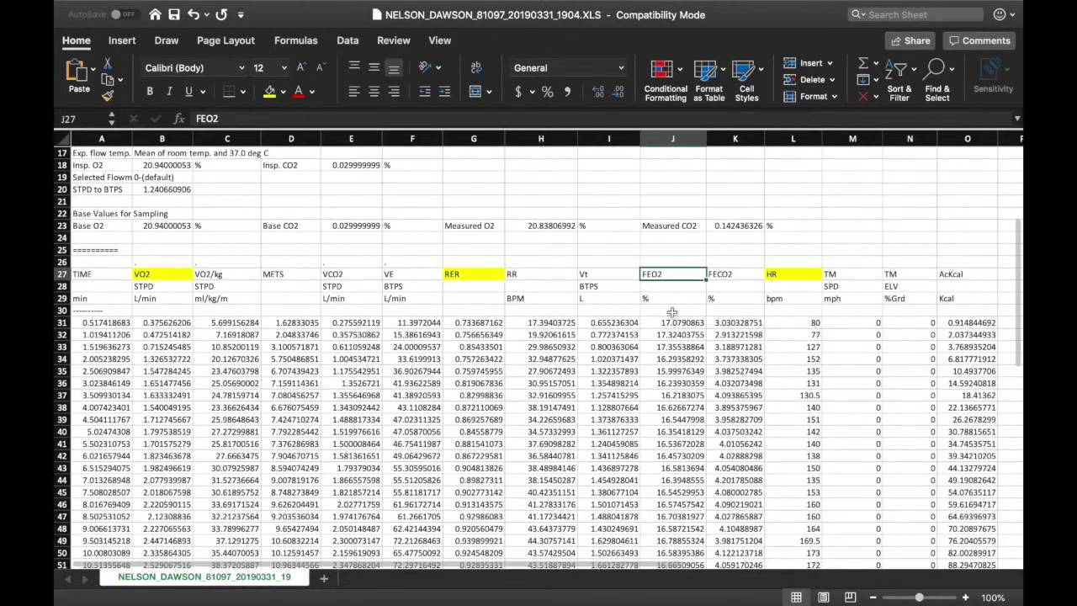
scroll(671, 312, down, 15)
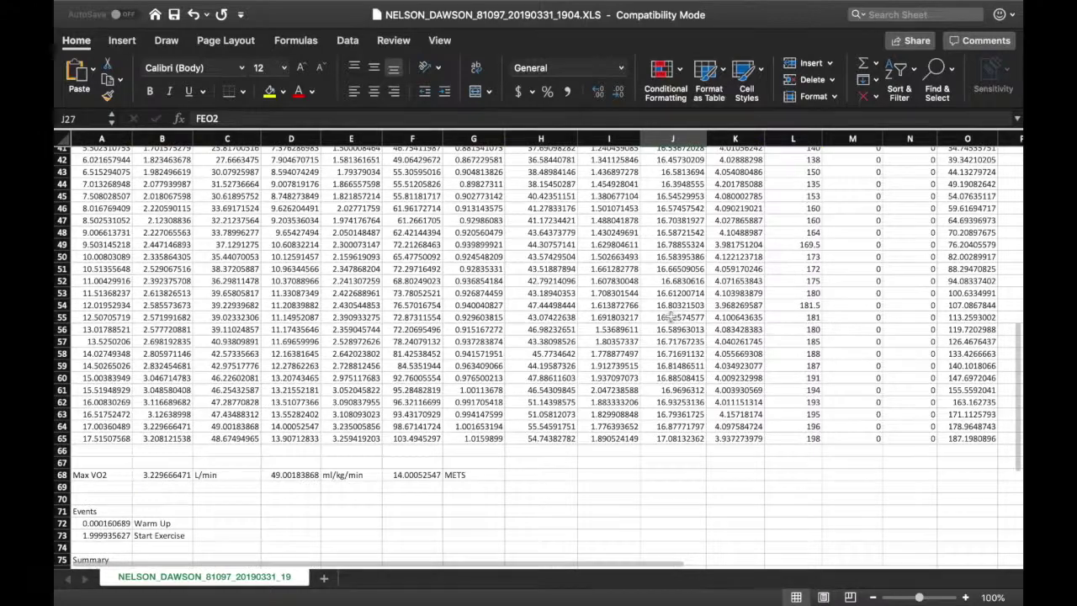
scroll(676, 312, up, 10)
click(745, 165)
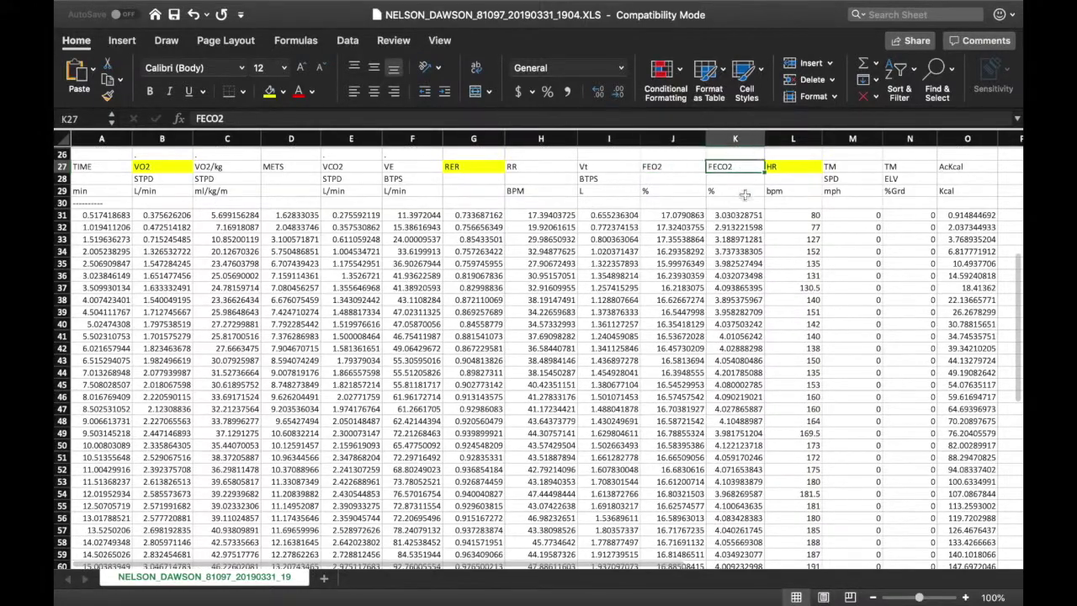
scroll(741, 227, down, 6)
scroll(741, 227, up, 5)
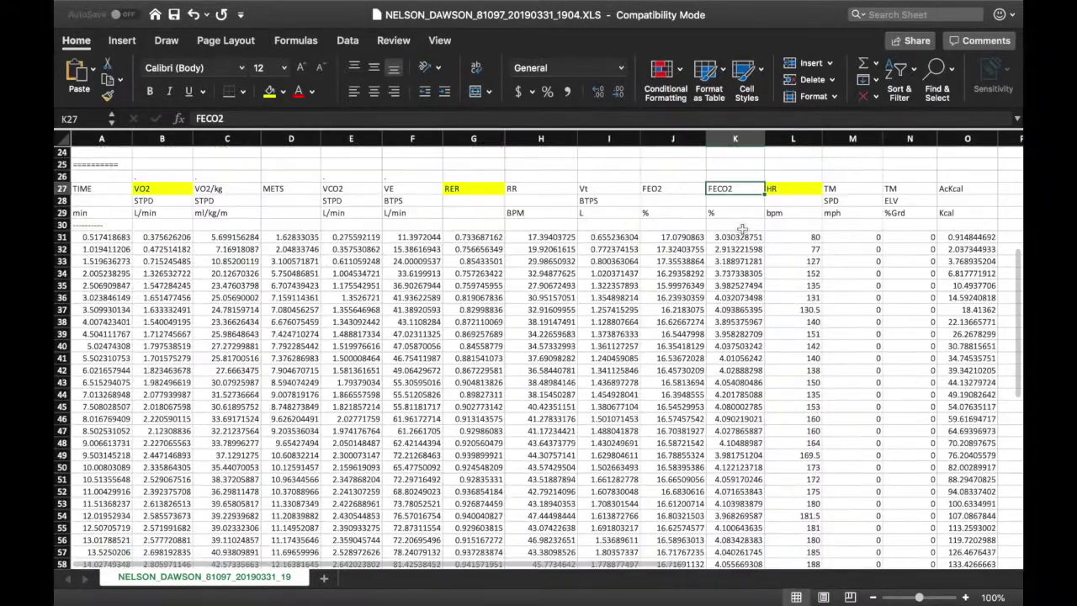
click(782, 192)
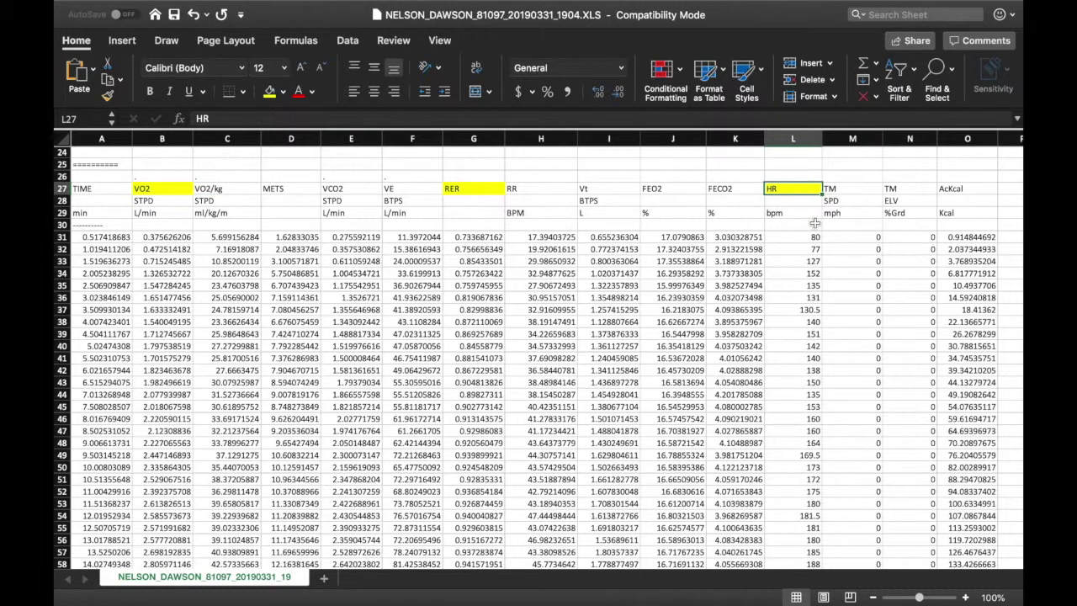
scroll(803, 256, down, 5)
click(809, 530)
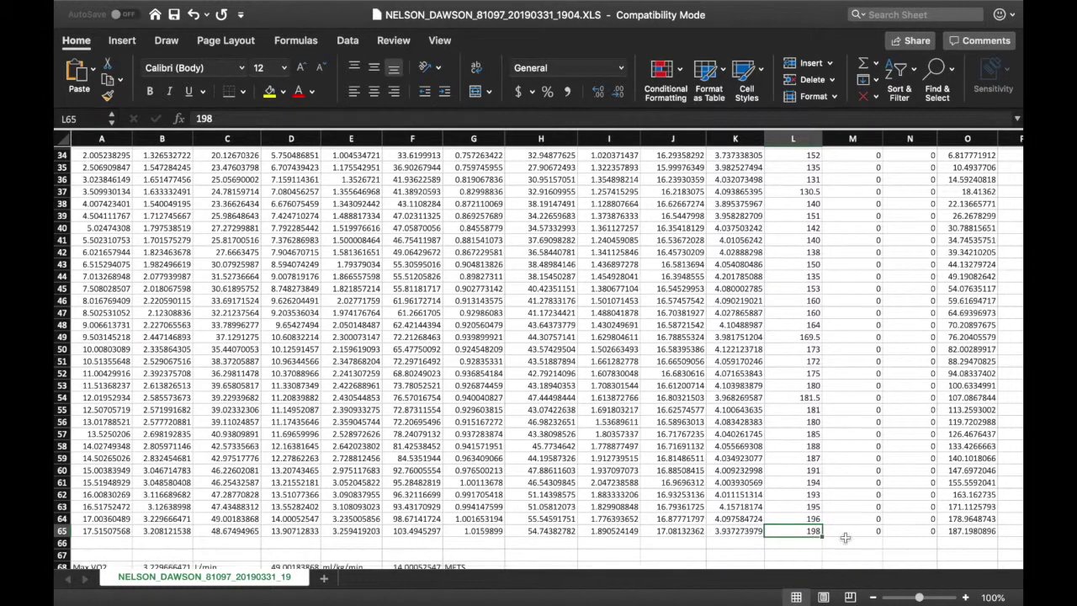
scroll(848, 520, up, 3)
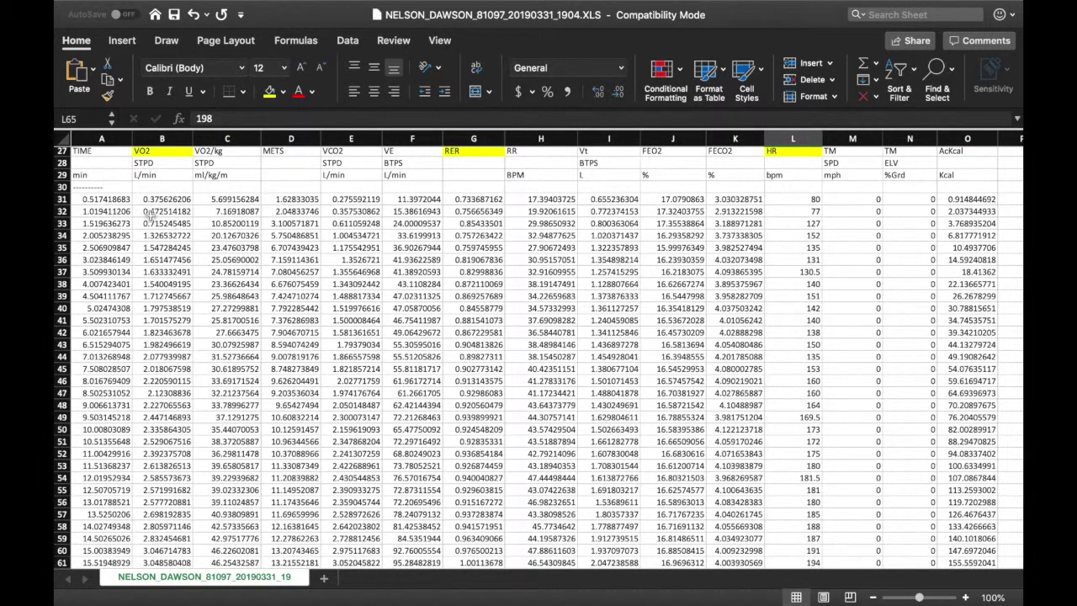
click(101, 429)
click(62, 429)
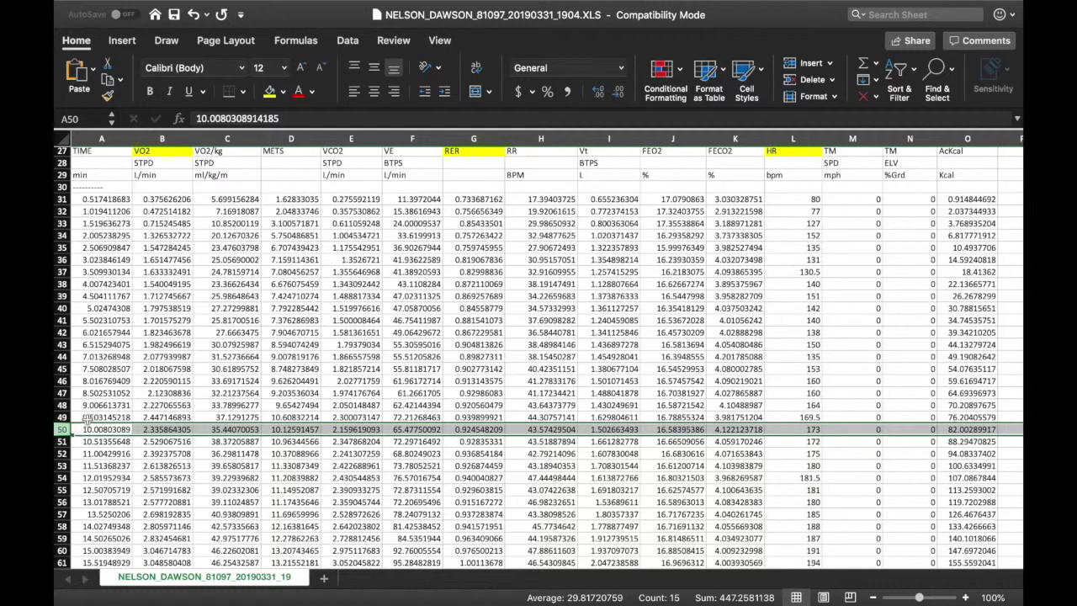
click(106, 418)
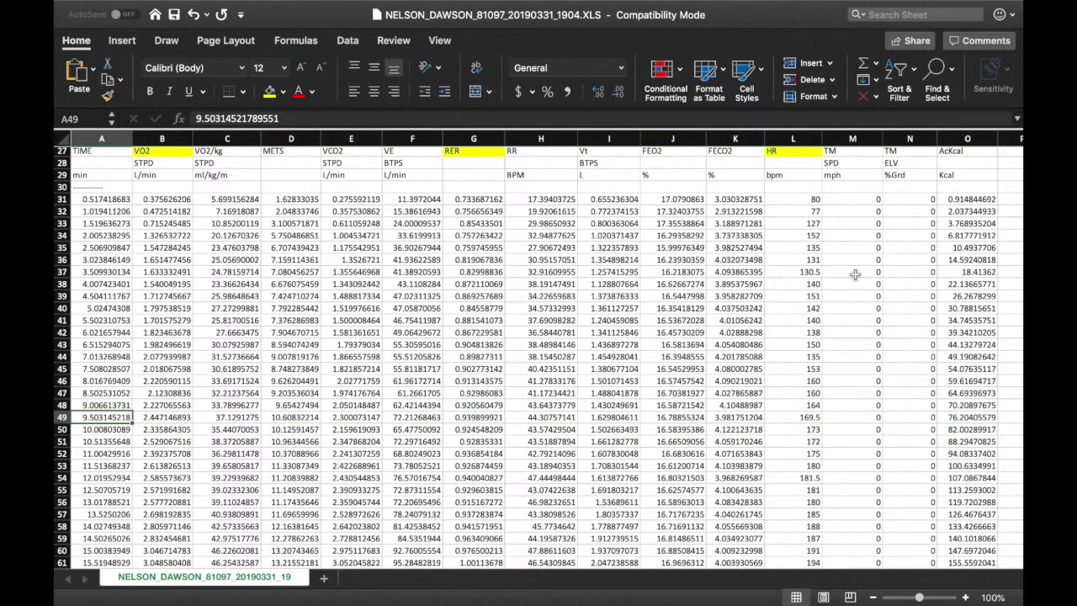
scroll(853, 298, down, 2)
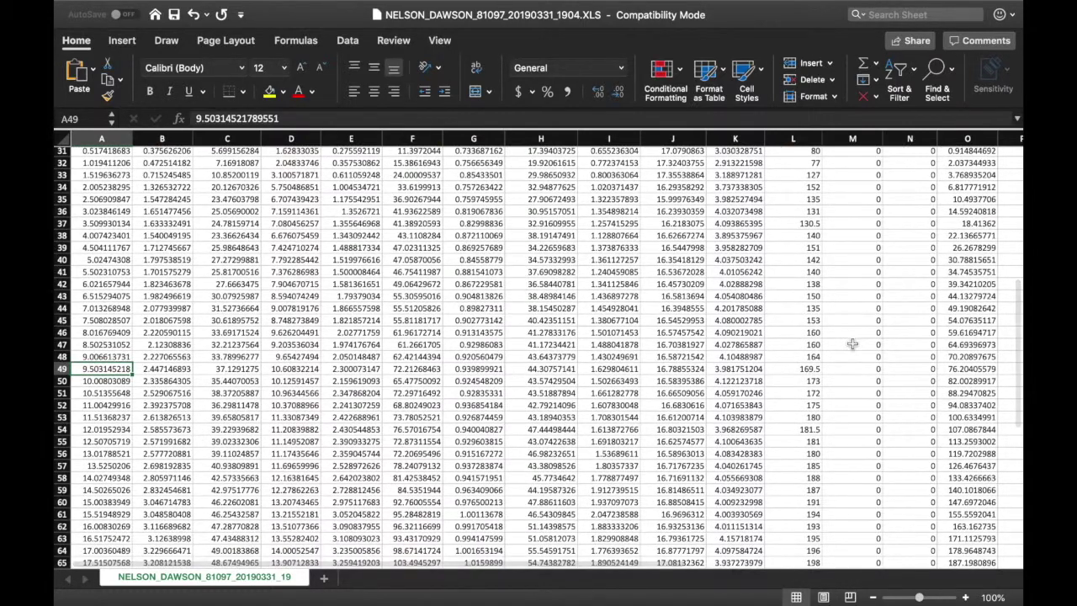
scroll(856, 454, down, 2)
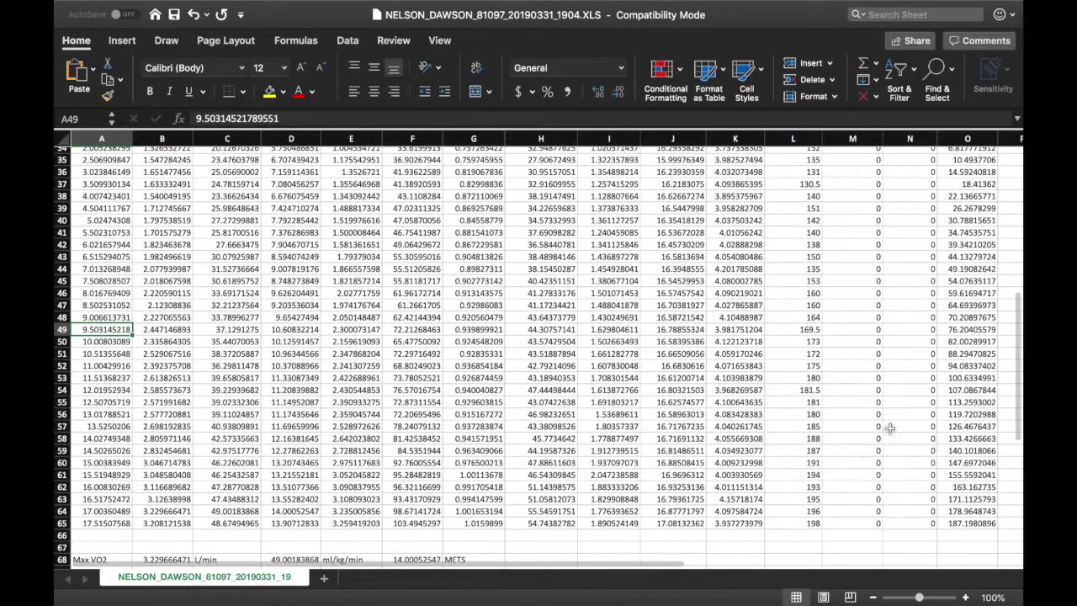
scroll(866, 462, up, 1)
scroll(877, 466, up, 5)
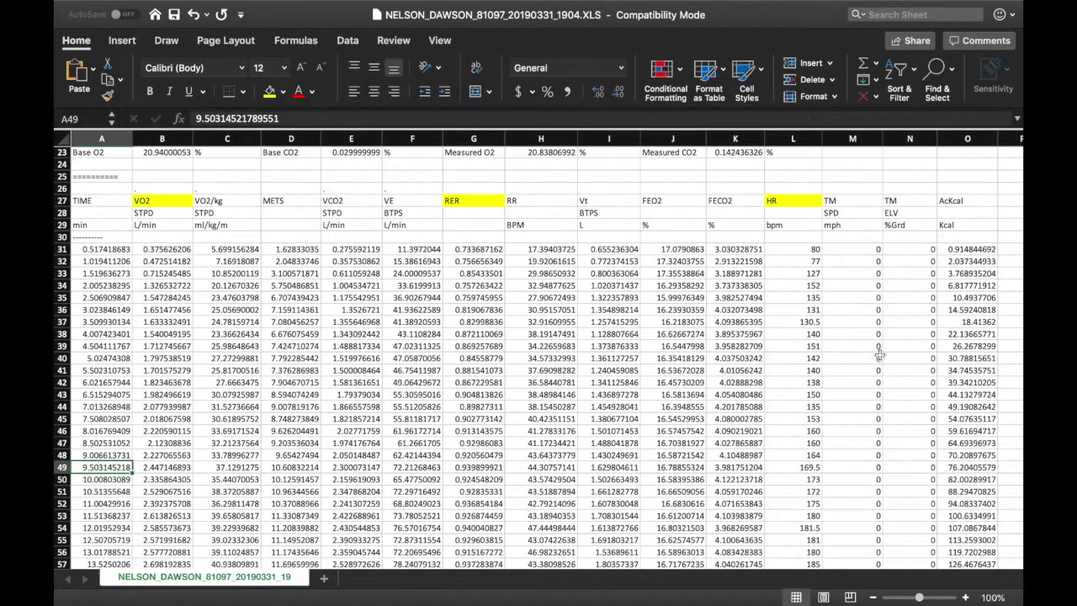
scroll(898, 321, down, 1)
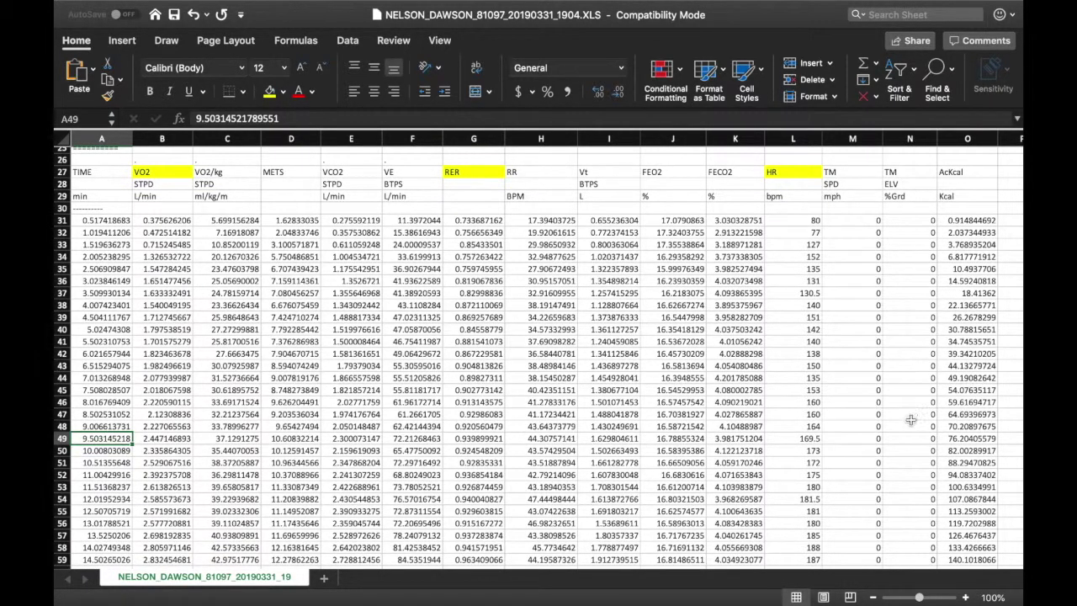
- Select the AcKcal column heading and the empty cell beneath its units
click(966, 174)
click(971, 207)
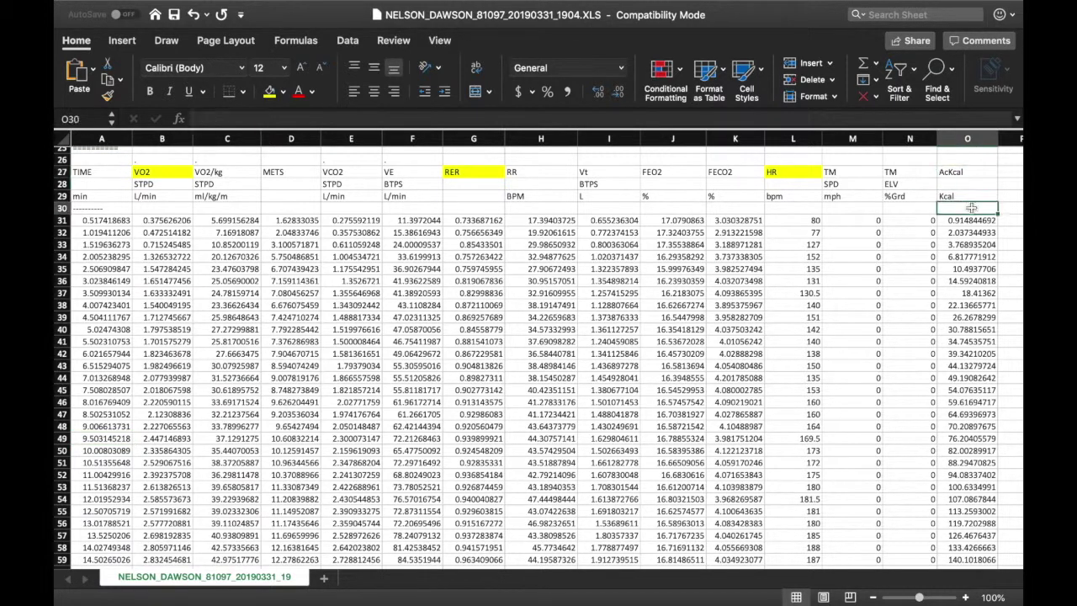
scroll(976, 246, down, 6)
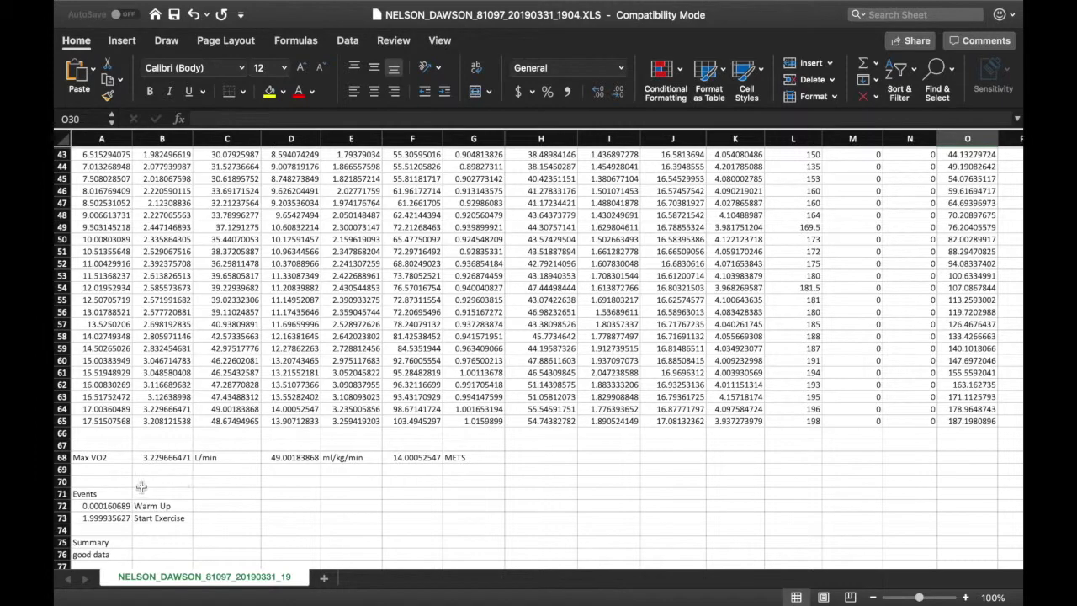
scroll(116, 465, down, 2)
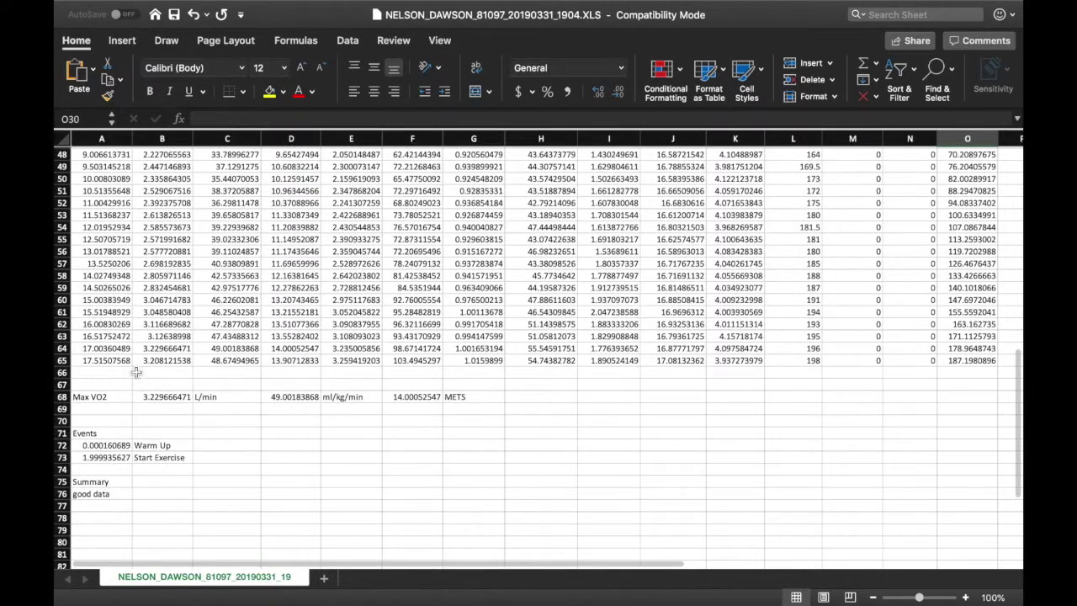
scroll(139, 411, up, 8)
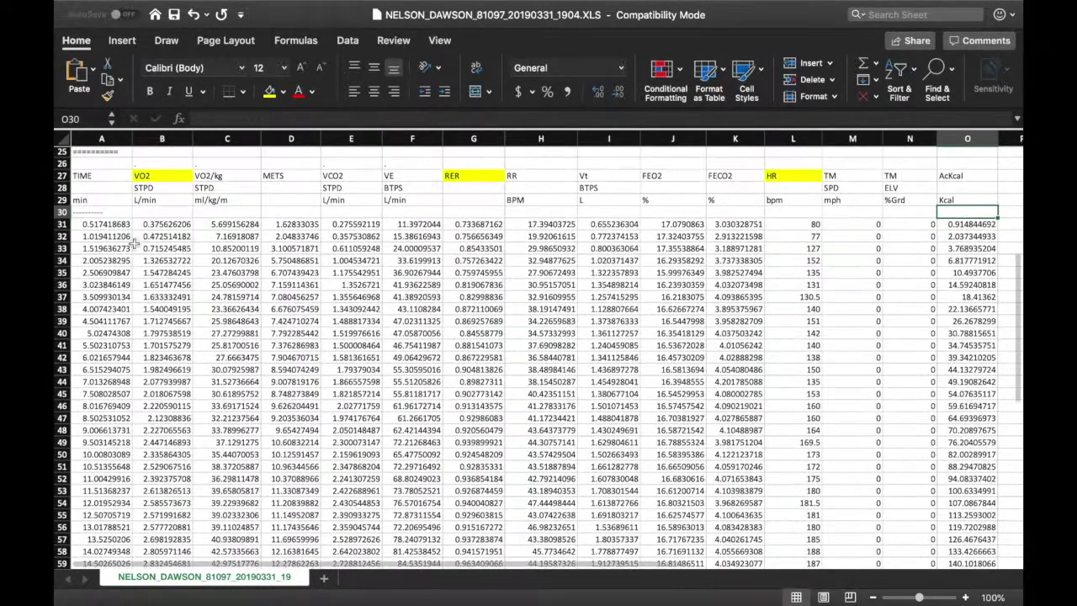
- Select the TIME, VO2, VO2/kg, RER and HR headings, then scroll down to the Max VO2 and Summary rows
click(117, 180)
click(156, 177)
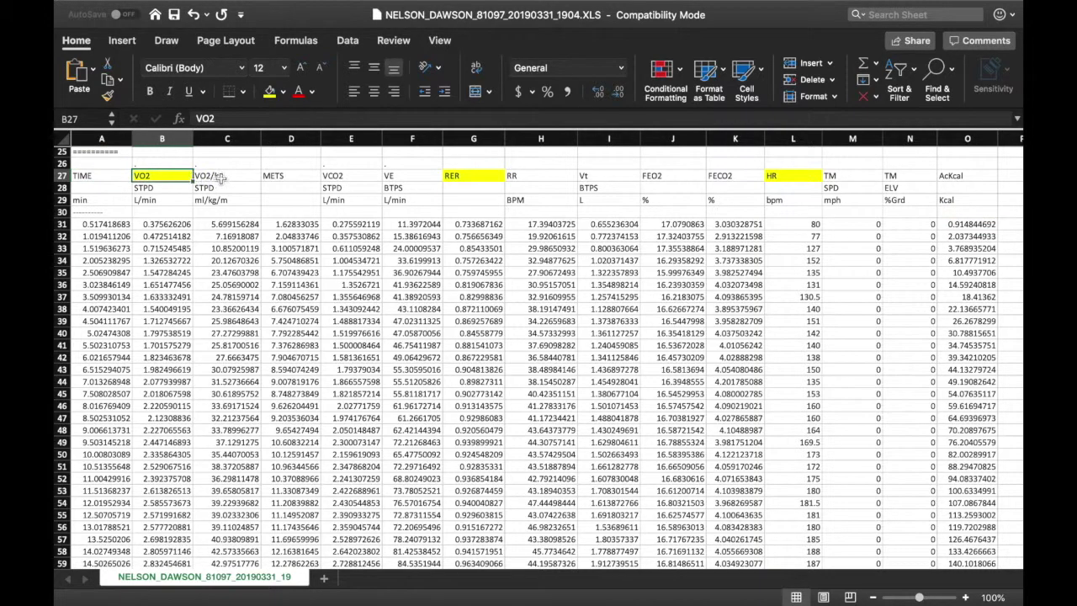
click(221, 177)
click(460, 178)
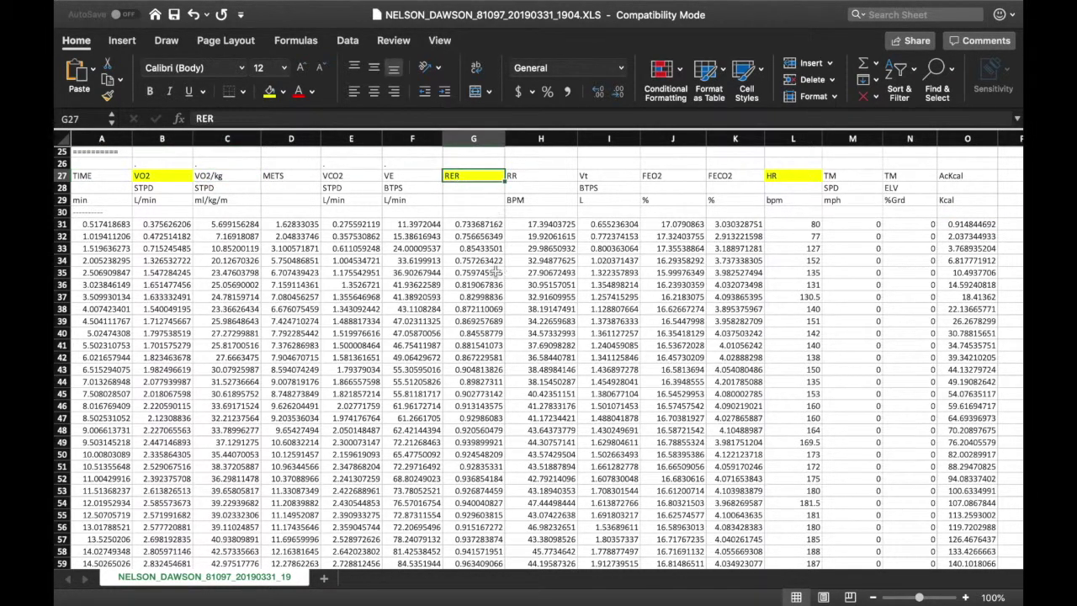
click(147, 177)
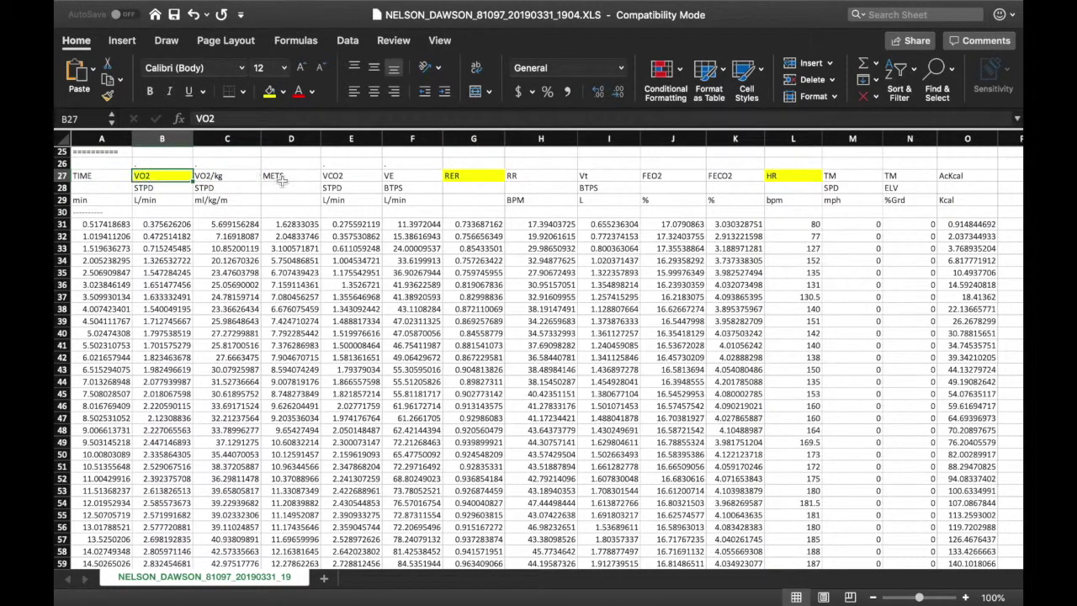
click(464, 178)
click(794, 178)
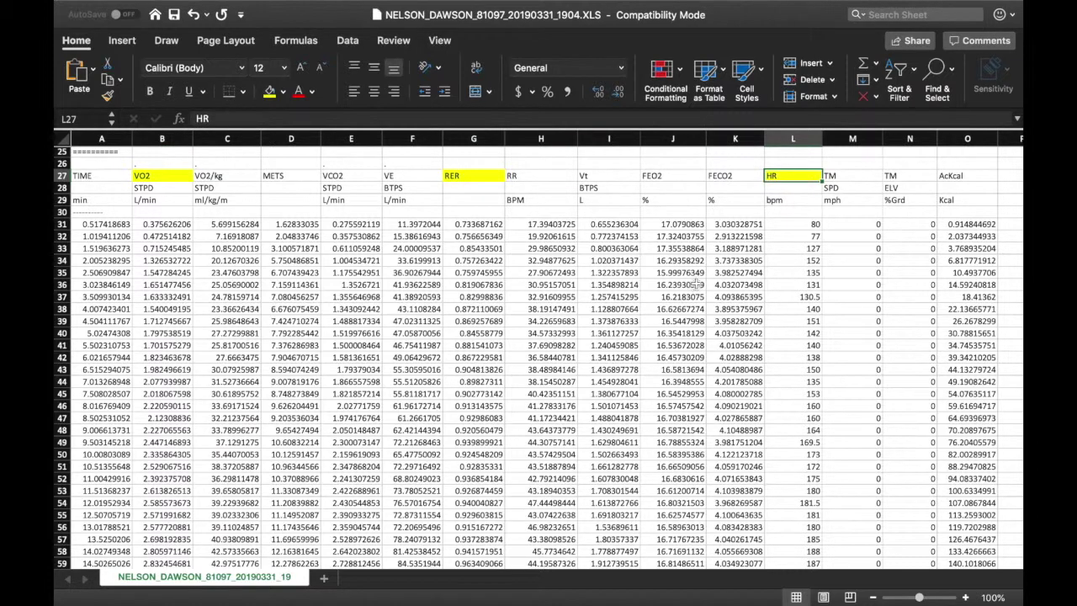
scroll(446, 248, down, 2)
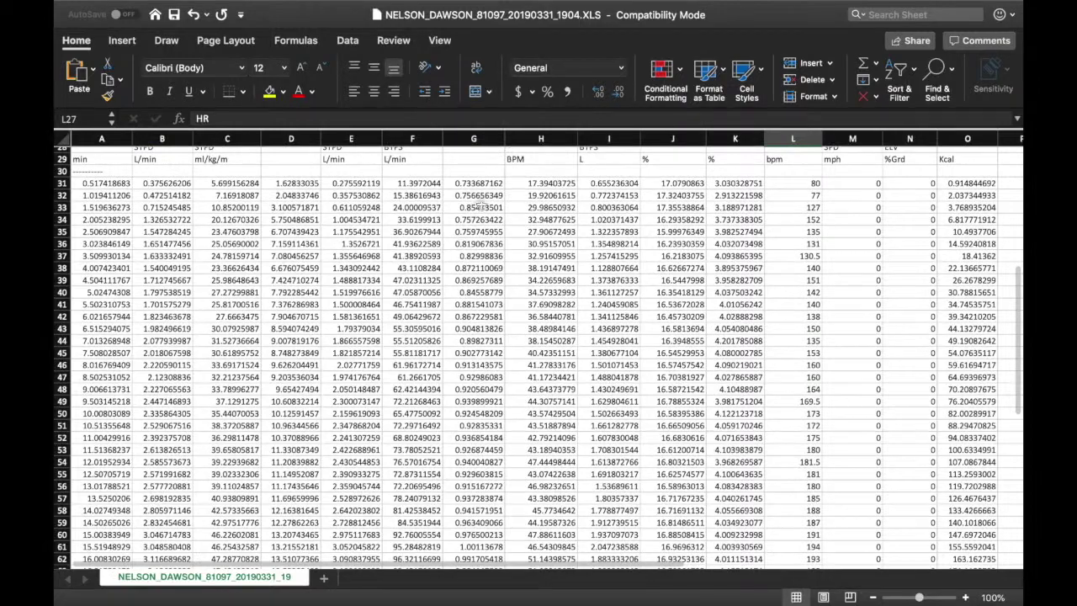
scroll(489, 323, down, 10)
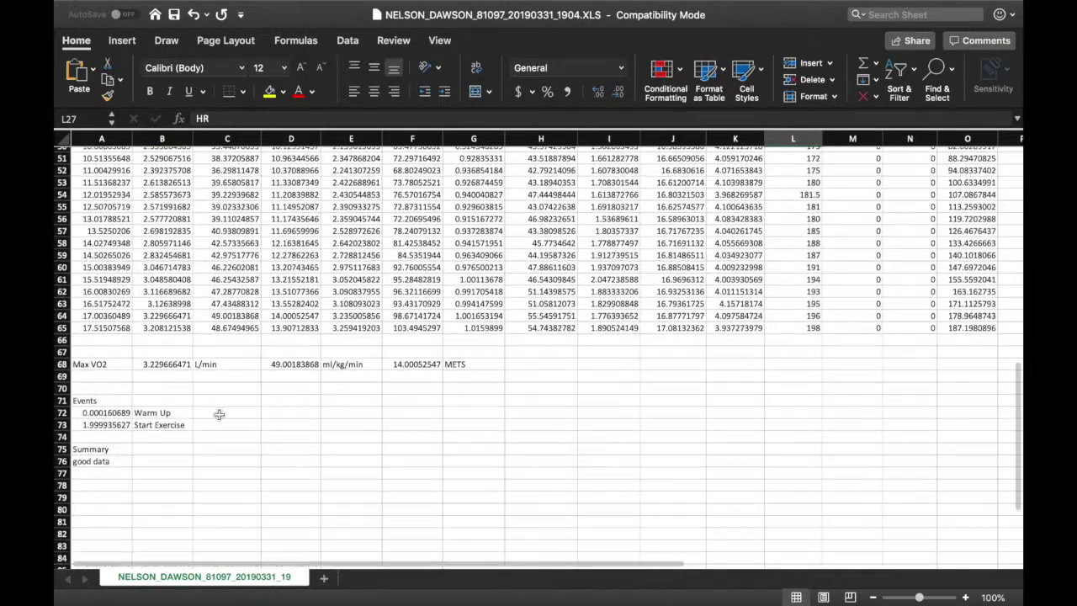
- Scroll up to row 1's patient information, then down to the Base O2 row at row 23
scroll(154, 439, up, 20)
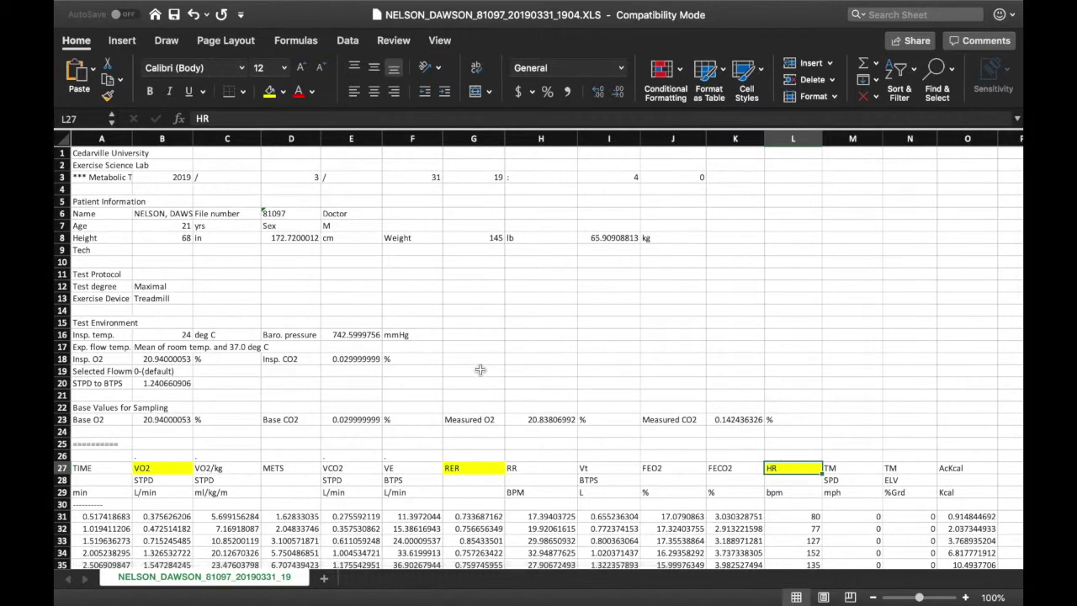
scroll(480, 298, down, 6)
scroll(639, 401, down, 1)
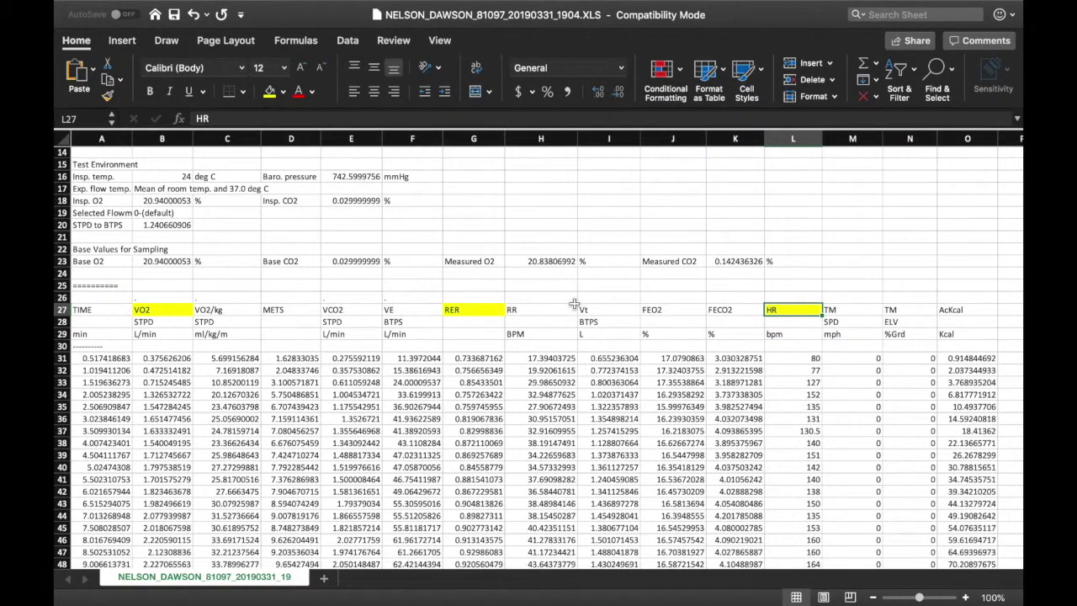
scroll(472, 311, down, 3)
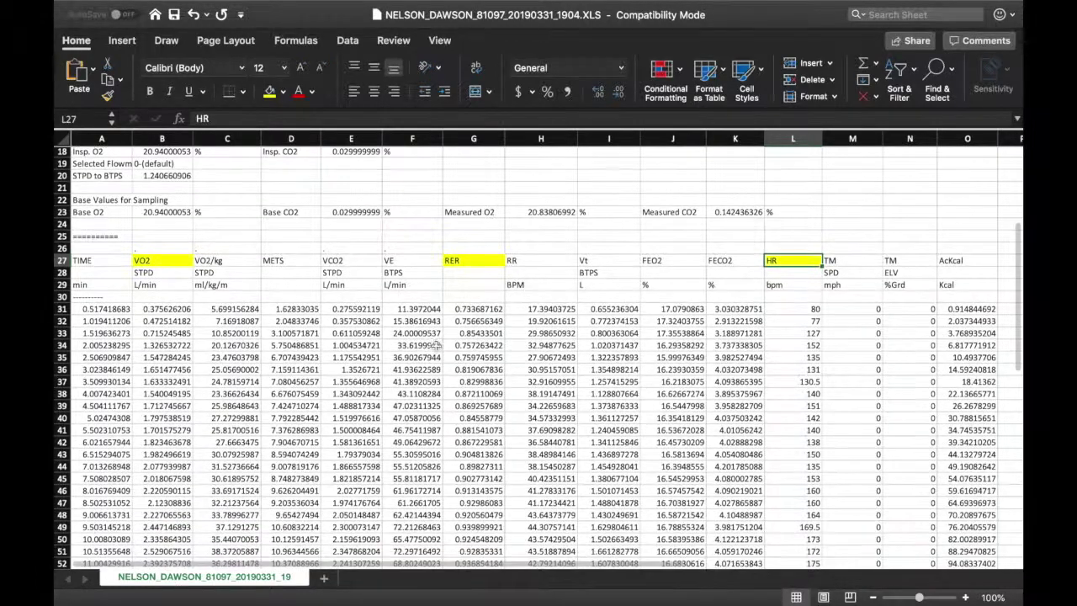
scroll(552, 397, down, 3)
scroll(547, 400, down, 1)
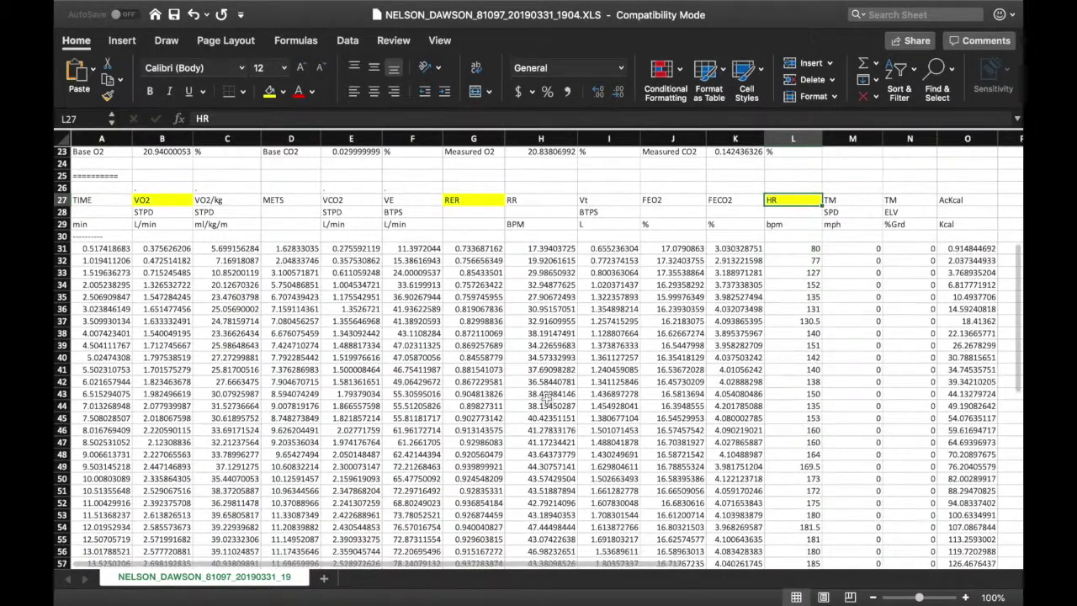